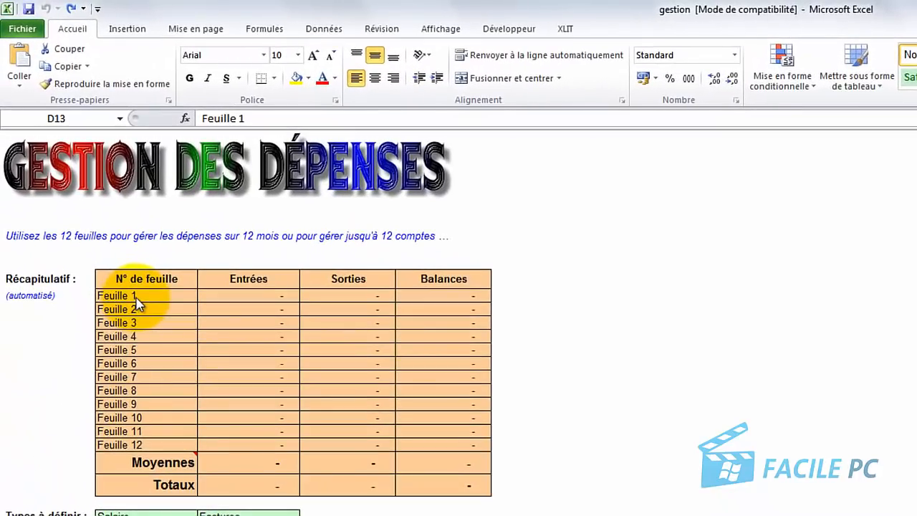
Step: Replace the Feuille 1 label in the summary table with Janvier and fill the month series down to Décembre
{"action": "double_click", "coordinate": [136, 298]}
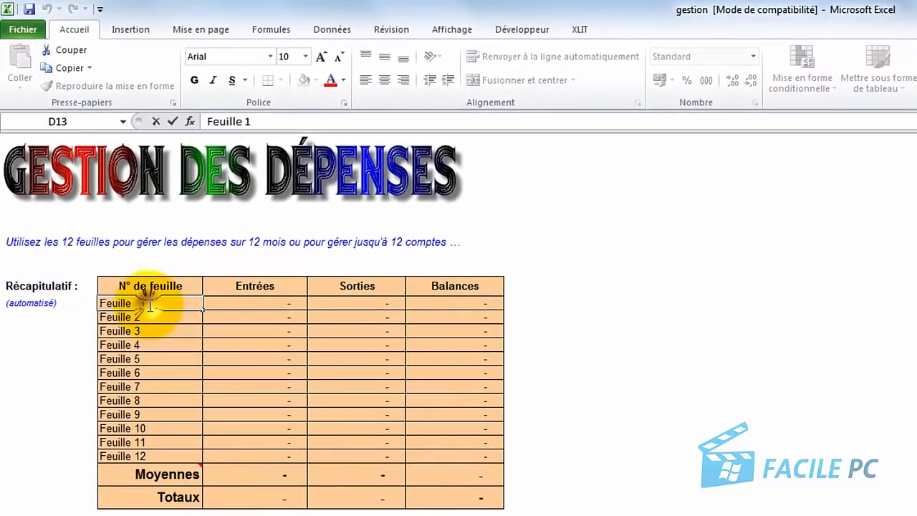
{"action": "left_click_drag", "start_coordinate": [147, 304], "coordinate": [50, 306]}
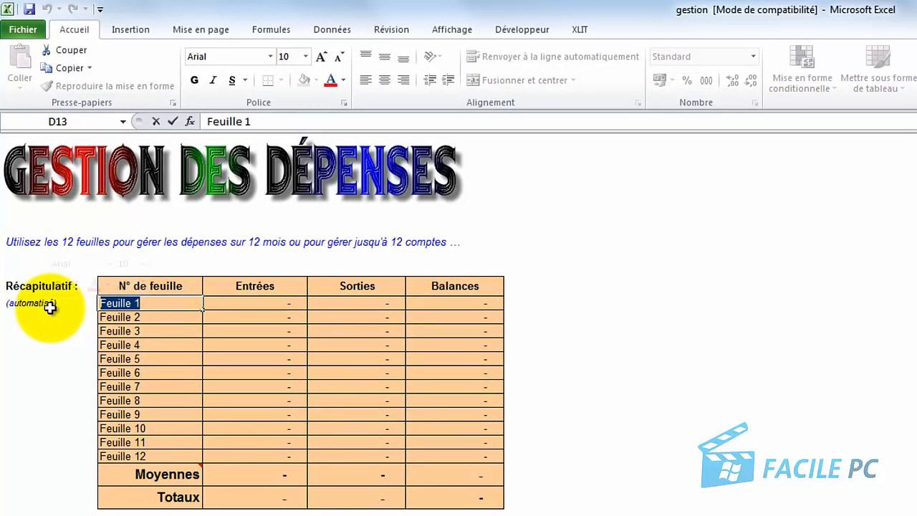
{"action": "key", "text": "BackSpace"}
{"action": "type", "text": "J"}
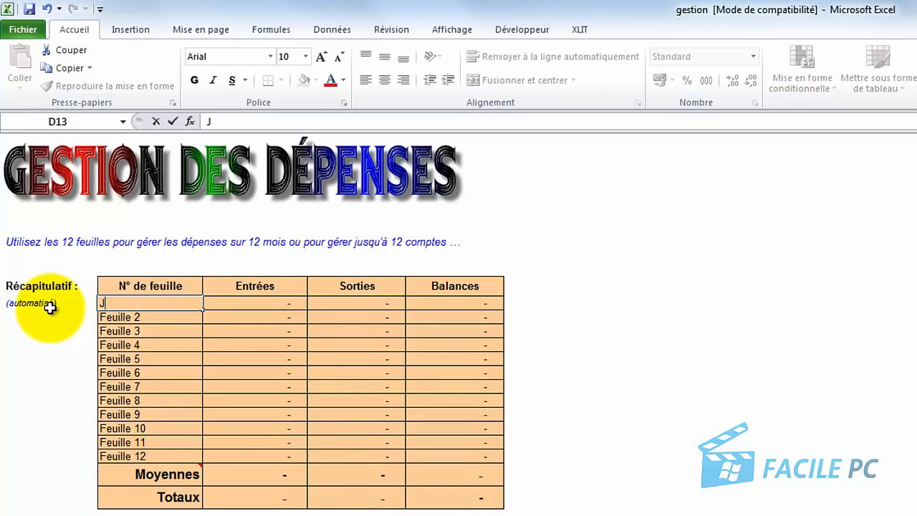
{"action": "type", "text": "anvier"}
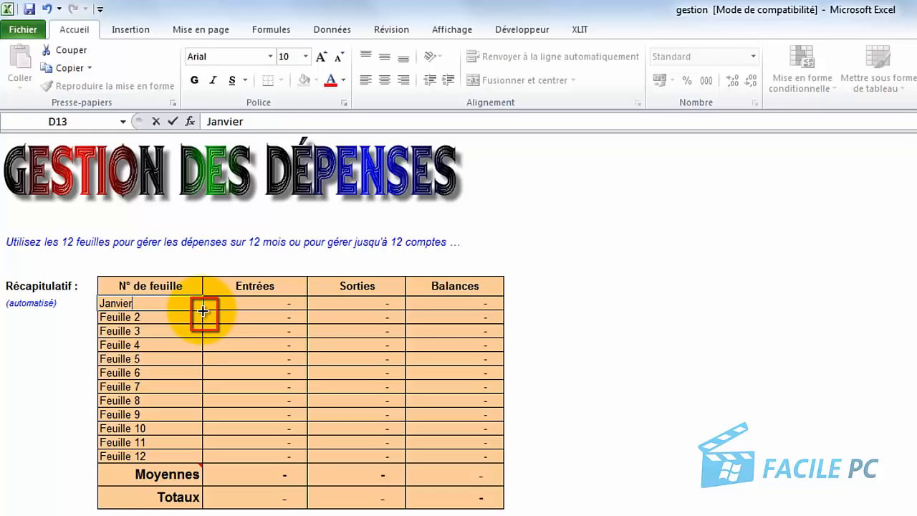
{"action": "left_click", "coordinate": [203, 310]}
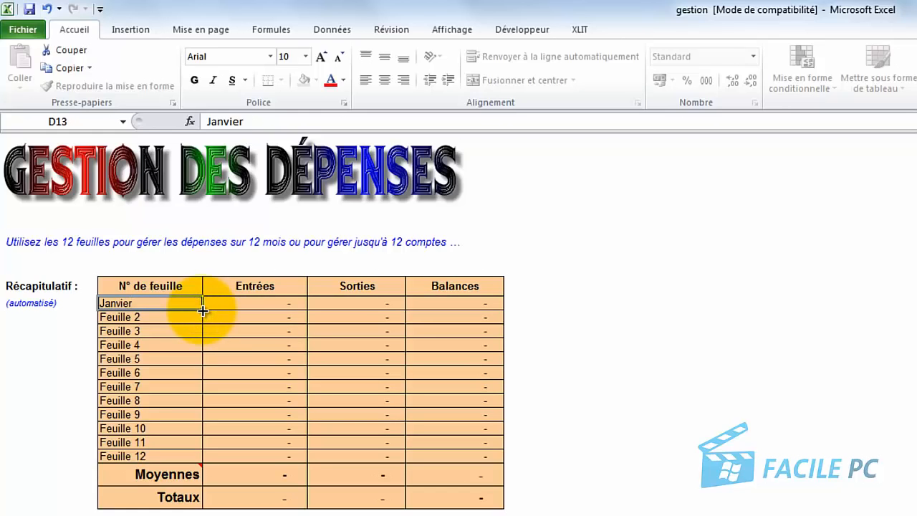
{"action": "left_click_drag", "start_coordinate": [203, 310], "coordinate": [205, 463]}
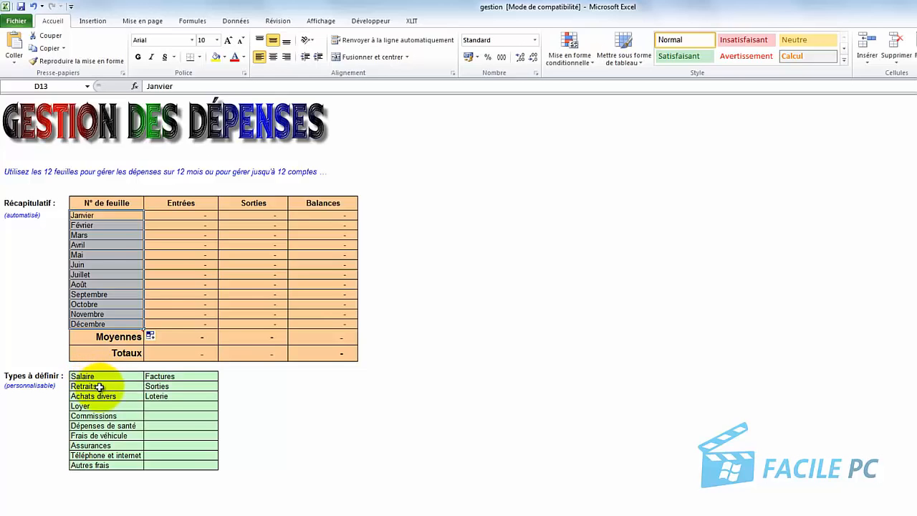
Step: Add the expense types Alimentaire and Loisirs in the empty cells below Loterie in the types table
{"action": "double_click", "coordinate": [166, 406]}
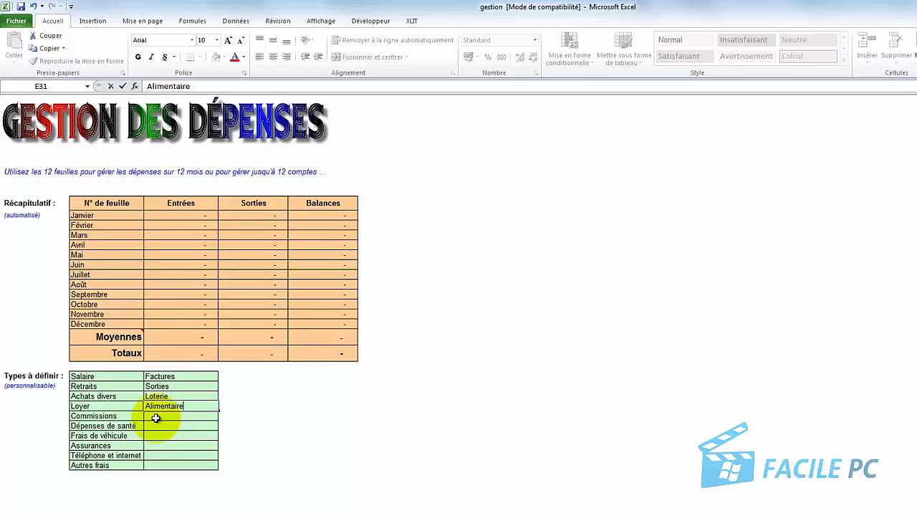
{"action": "double_click", "coordinate": [156, 417]}
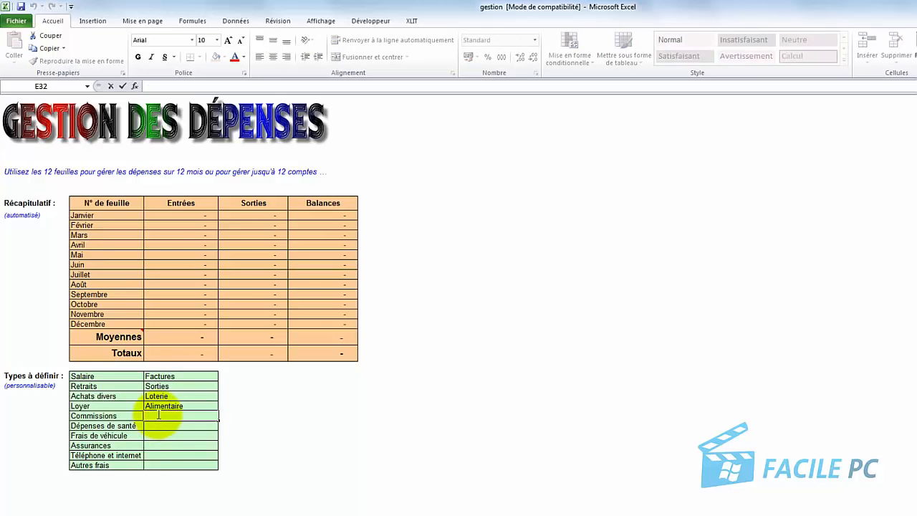
{"action": "type", "text": "Loisirs"}
{"action": "left_click", "coordinate": [185, 504]}
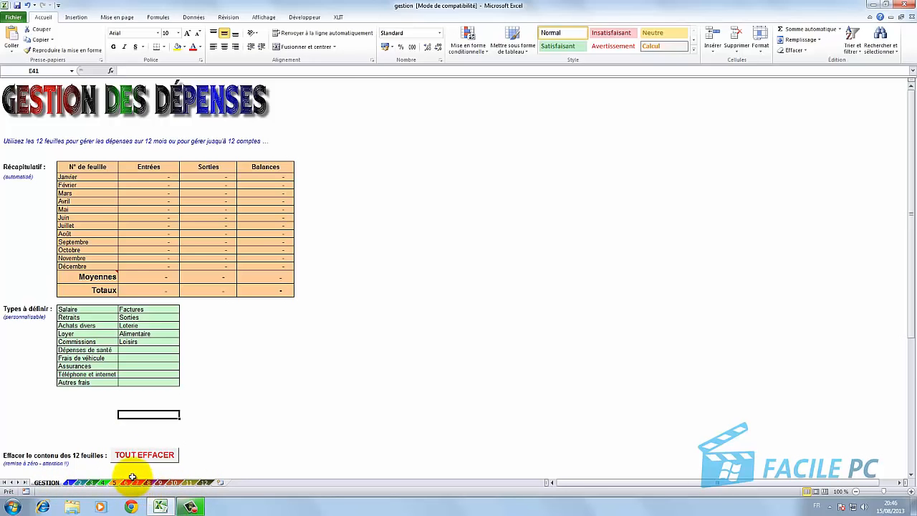
Step: On sheet 1, enter the date 05/01/2013 in the first row and choose Alimentaire as its type
{"action": "left_click", "coordinate": [69, 484]}
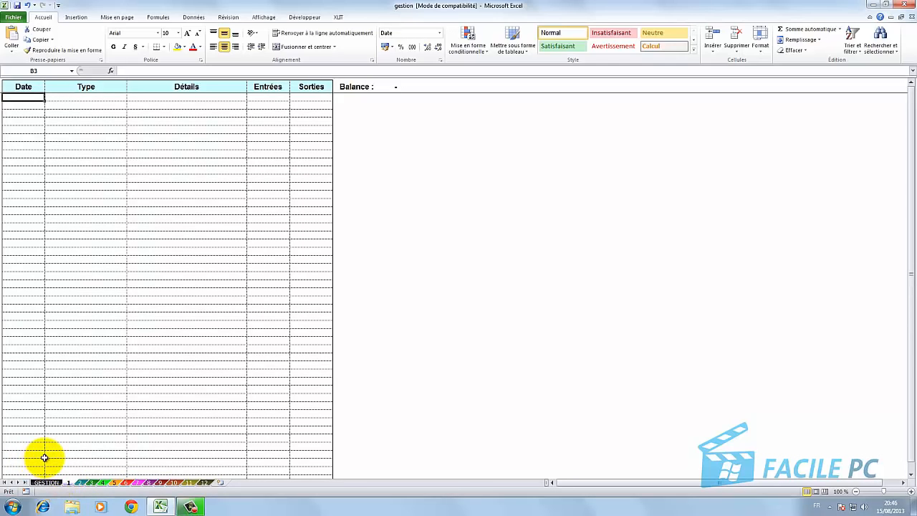
{"action": "double_click", "coordinate": [15, 98]}
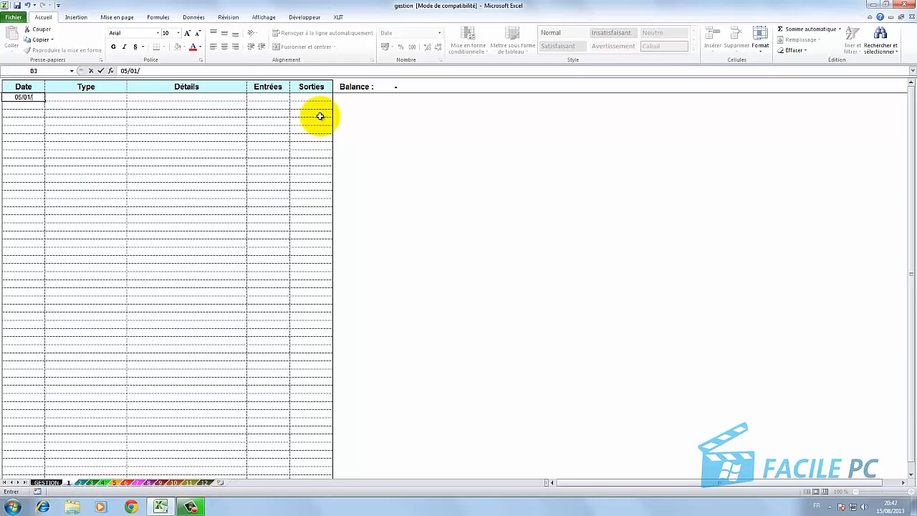
{"action": "type", "text": "05/01/2013"}
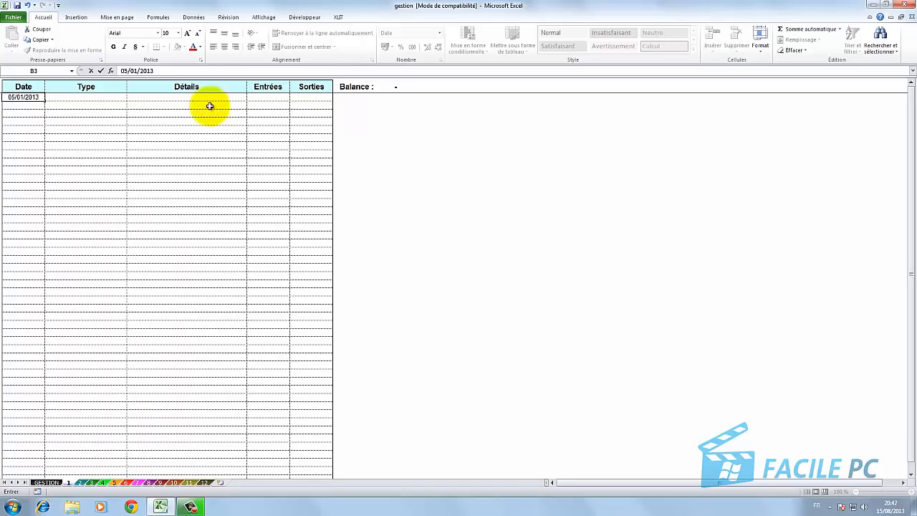
{"action": "left_click", "coordinate": [93, 96]}
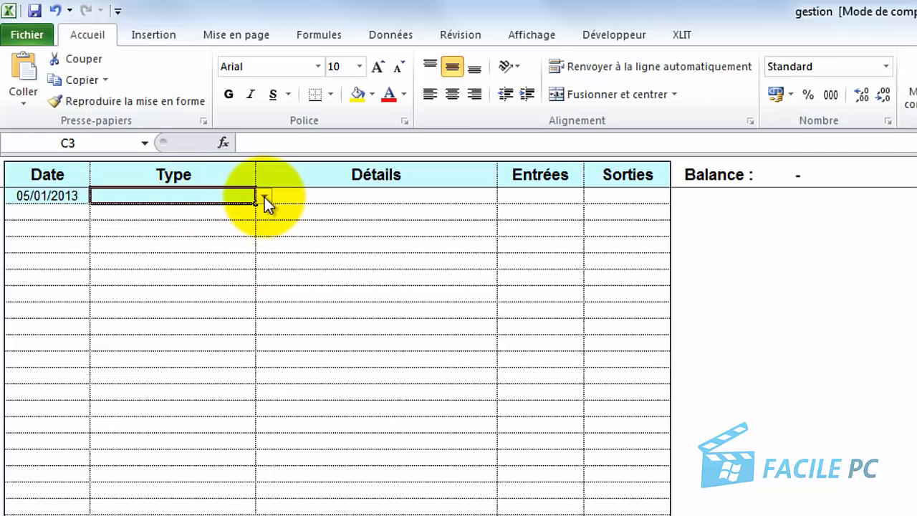
{"action": "left_click", "coordinate": [264, 197]}
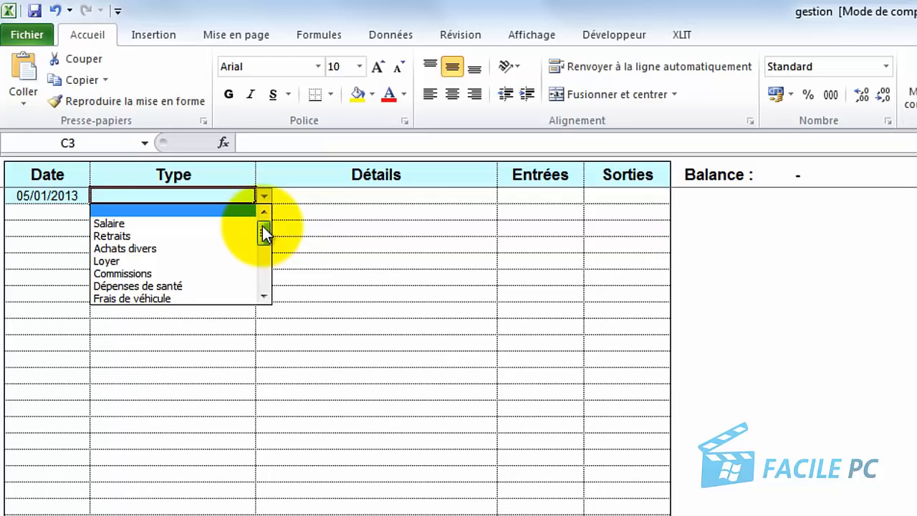
{"action": "left_click_drag", "start_coordinate": [262, 225], "coordinate": [262, 260]}
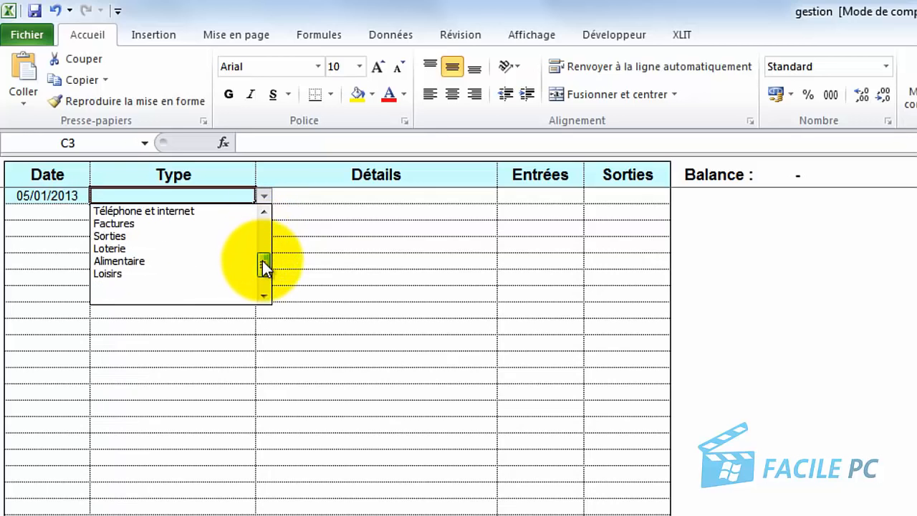
{"action": "left_click", "coordinate": [197, 261]}
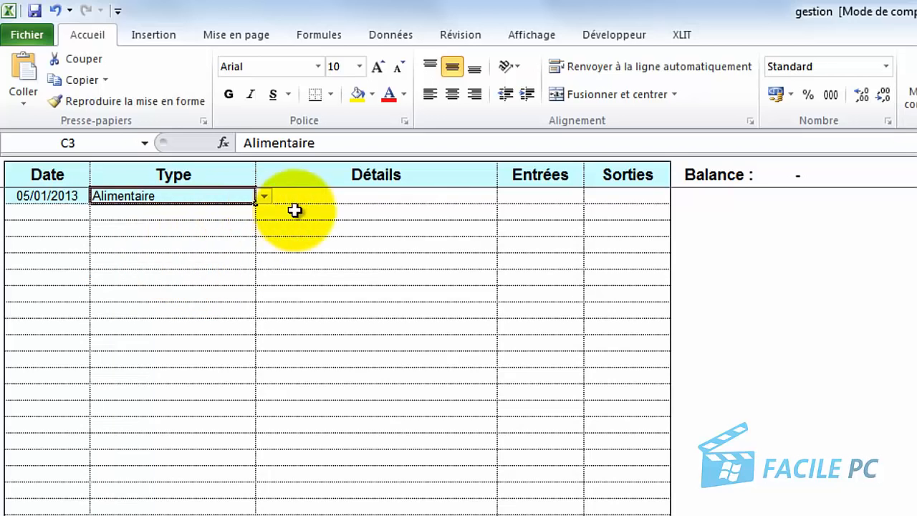
Step: Complete the Alimentaire row with Auchan as the details and 50 under Sorties
{"action": "left_click", "coordinate": [344, 195]}
{"action": "double_click", "coordinate": [346, 196]}
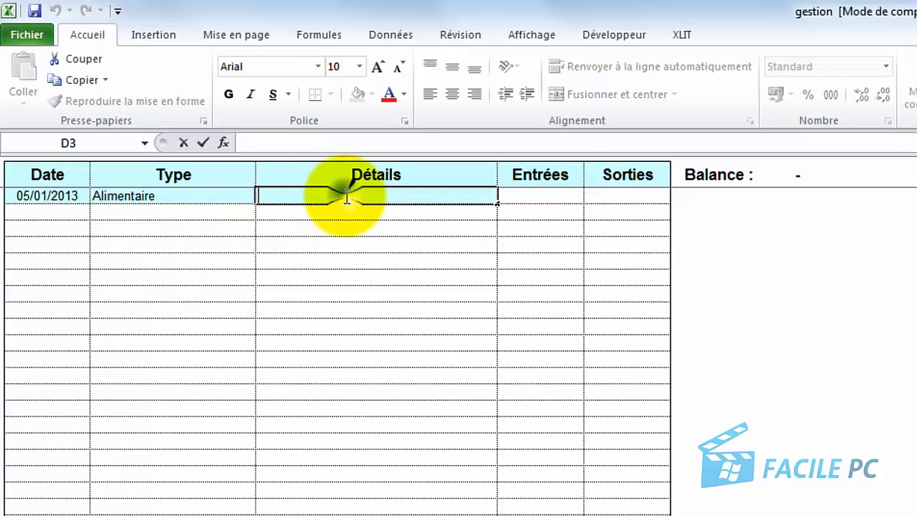
{"action": "type", "text": "Auchan"}
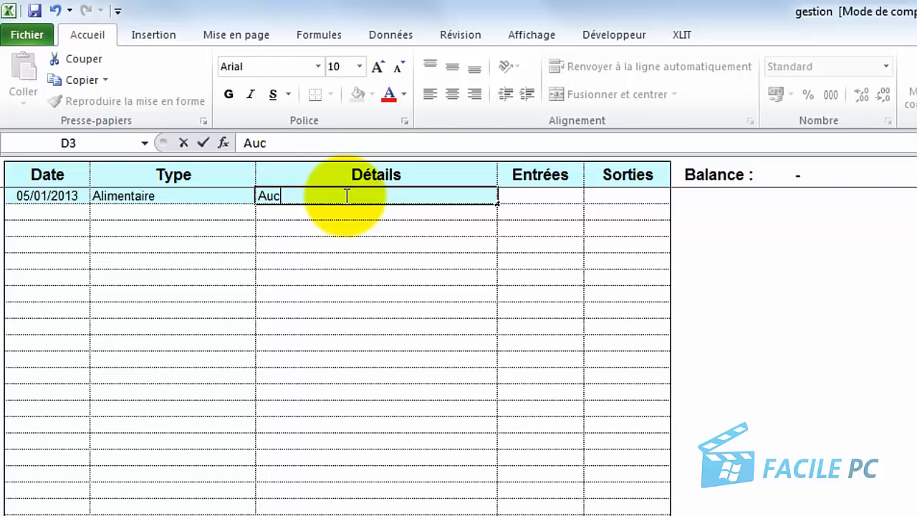
{"action": "left_click", "coordinate": [528, 196]}
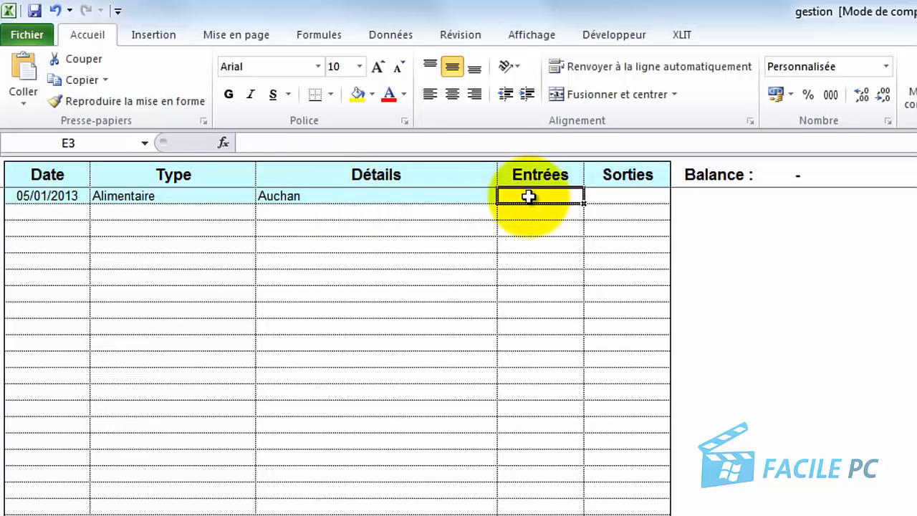
{"action": "double_click", "coordinate": [625, 192]}
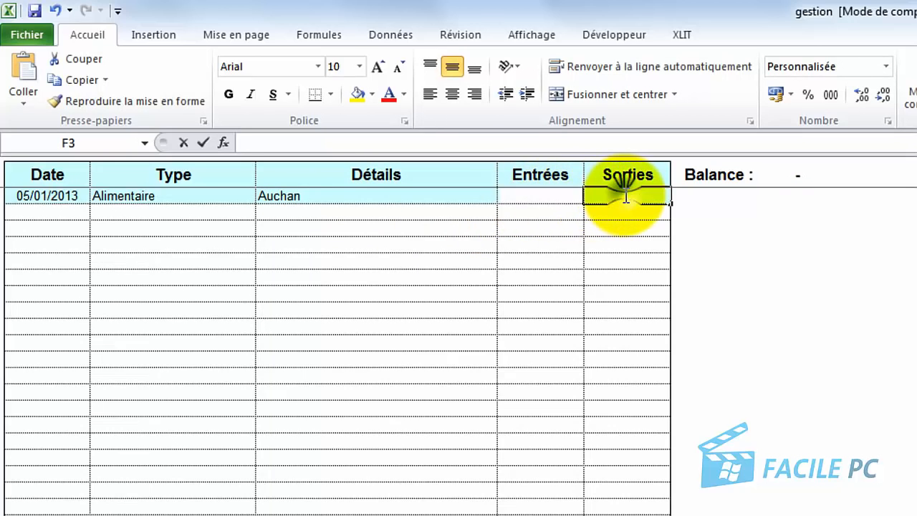
{"action": "type", "text": "50"}
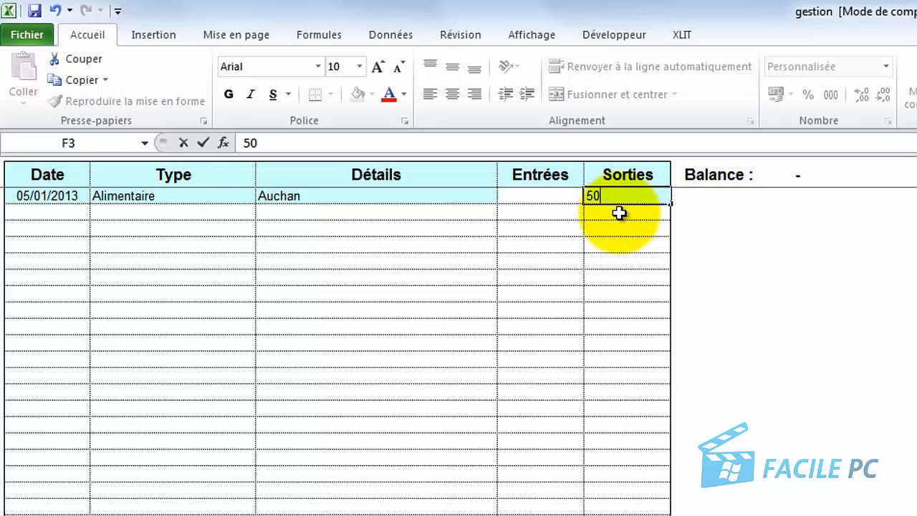
{"action": "left_click", "coordinate": [619, 213]}
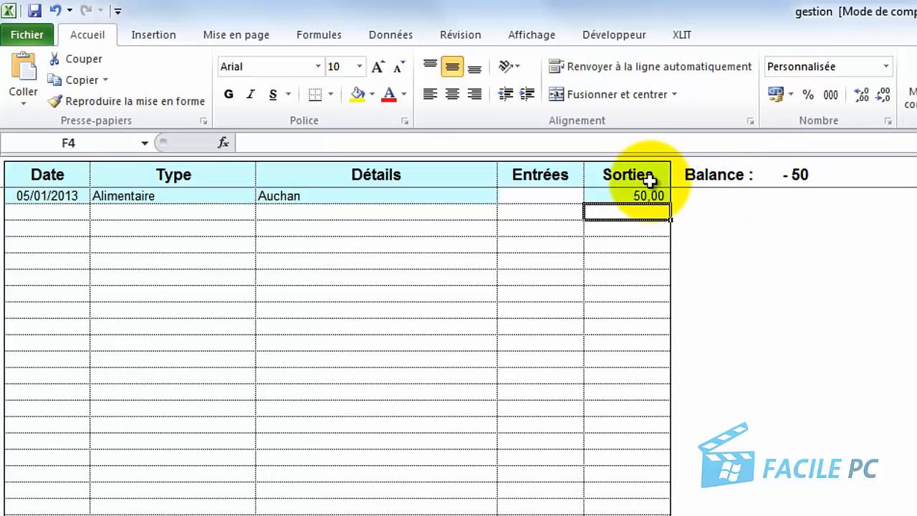
Step: Start a second entry row dated 05/01/2013 and choose Salaire as its type
{"action": "double_click", "coordinate": [48, 212]}
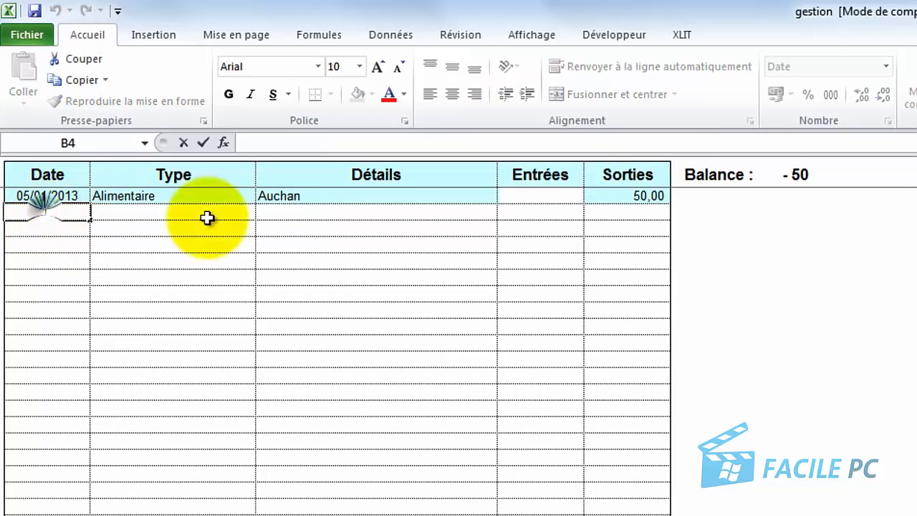
{"action": "type", "text": "05/"}
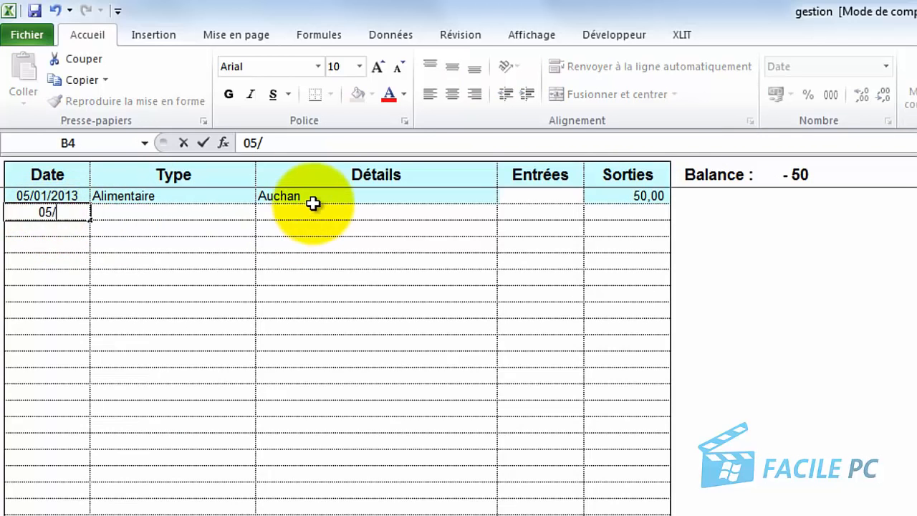
{"action": "type", "text": "01/2013"}
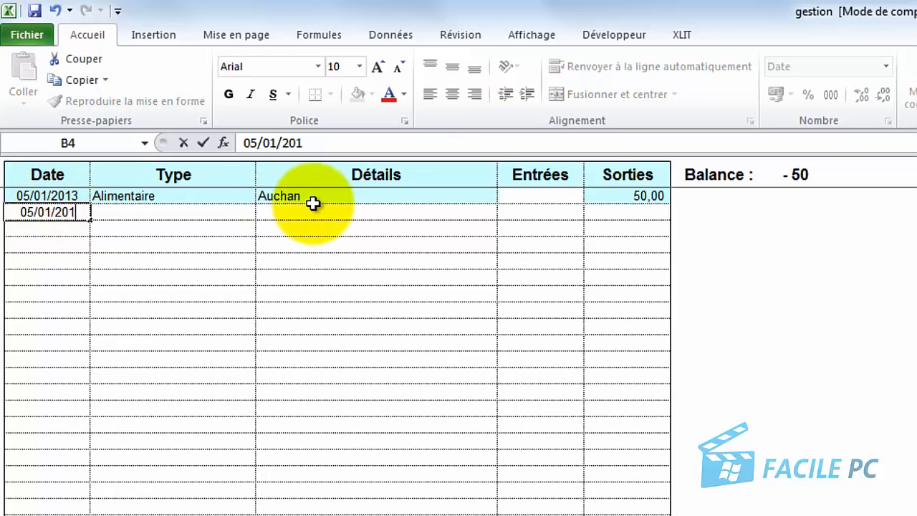
{"action": "left_click", "coordinate": [205, 218]}
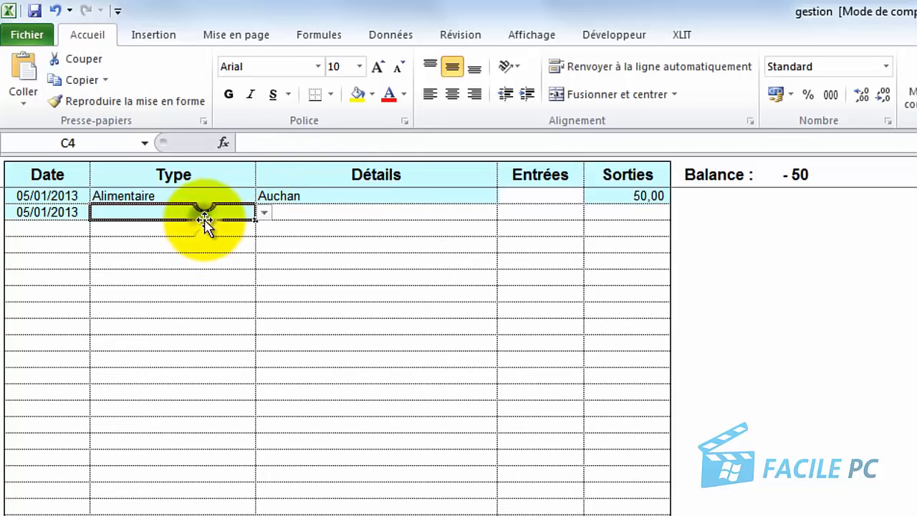
{"action": "left_click", "coordinate": [265, 213]}
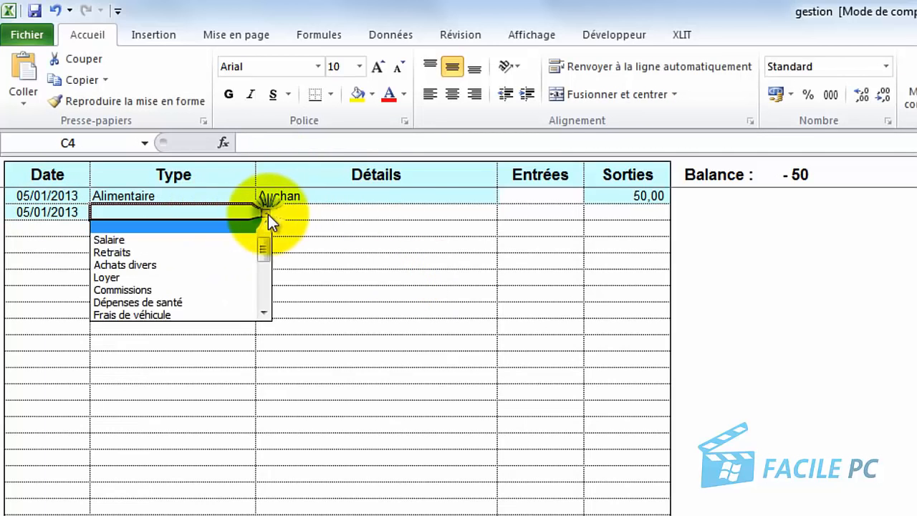
{"action": "left_click", "coordinate": [244, 239]}
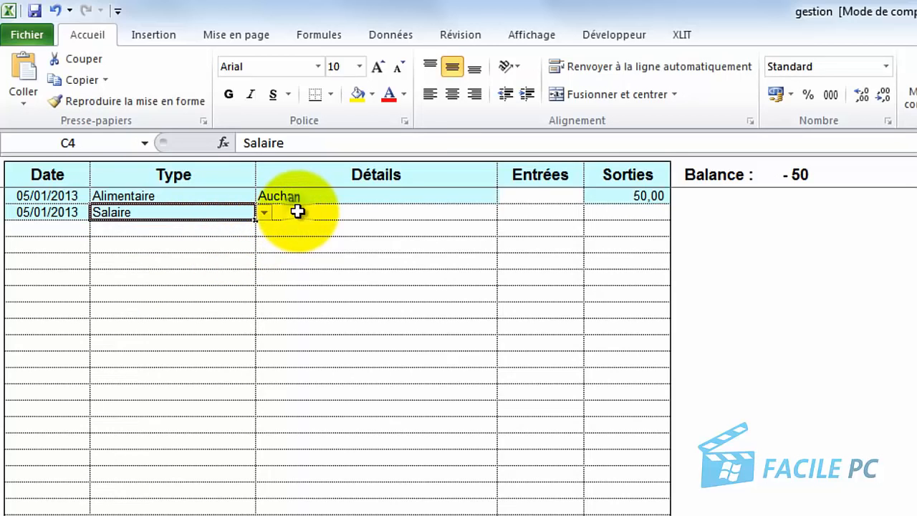
Step: Complete the Salaire row with Mon entreprise as the details and 1300 under Entrées
{"action": "left_click", "coordinate": [297, 212]}
{"action": "type", "text": "Mon"}
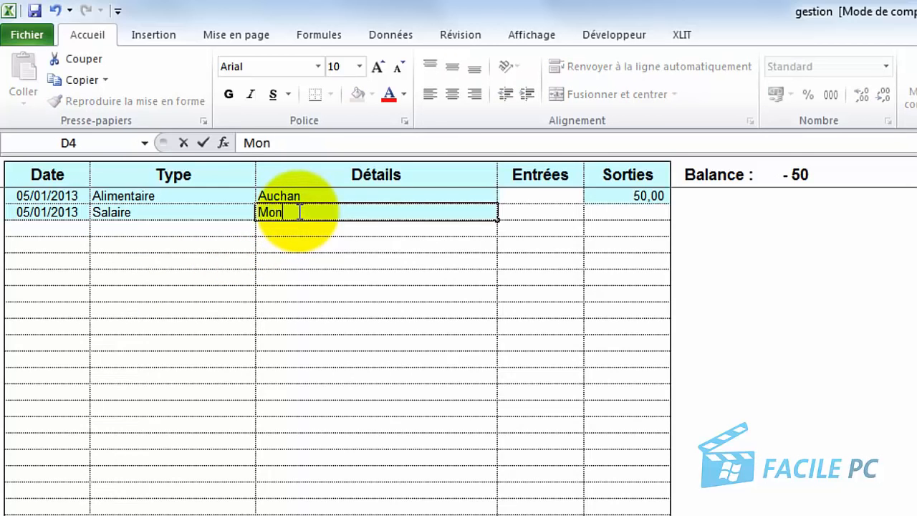
{"action": "type", "text": " entreprise"}
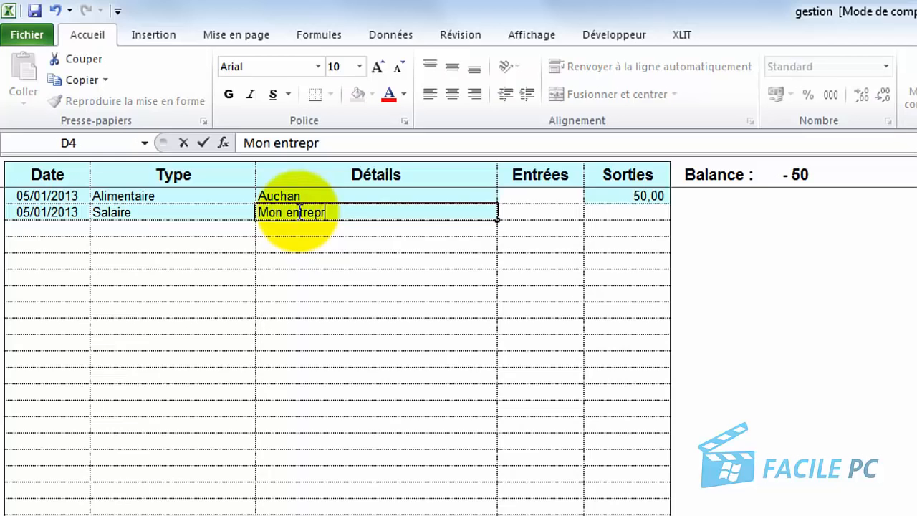
{"action": "left_click", "coordinate": [536, 213]}
{"action": "type", "text": "1300"}
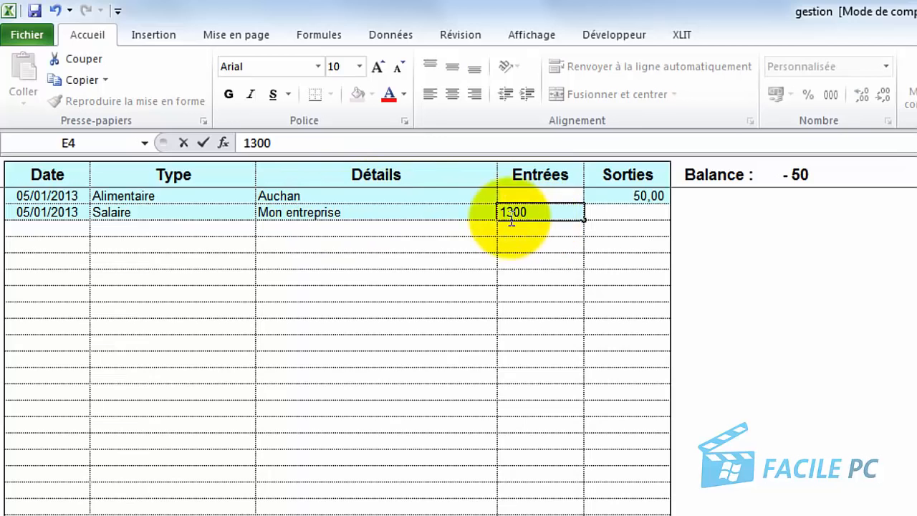
{"action": "key", "text": "Return"}
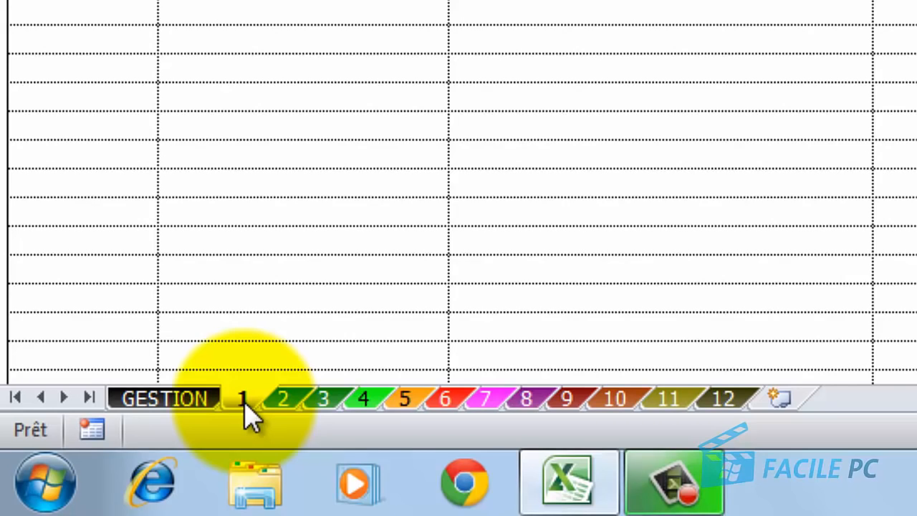
Step: Rename sheet 1 as Janvier and return to the GESTION sheet to view the summary table
{"action": "right_click", "coordinate": [239, 399]}
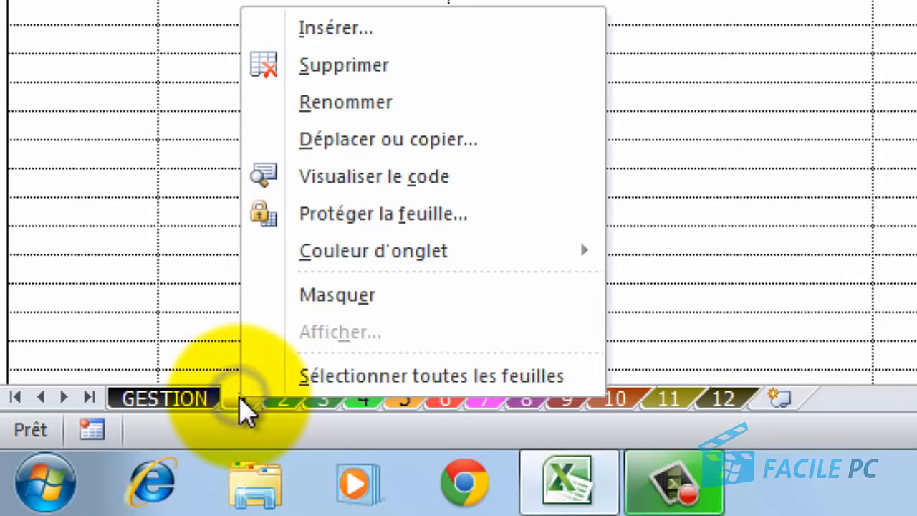
{"action": "left_click", "coordinate": [359, 100]}
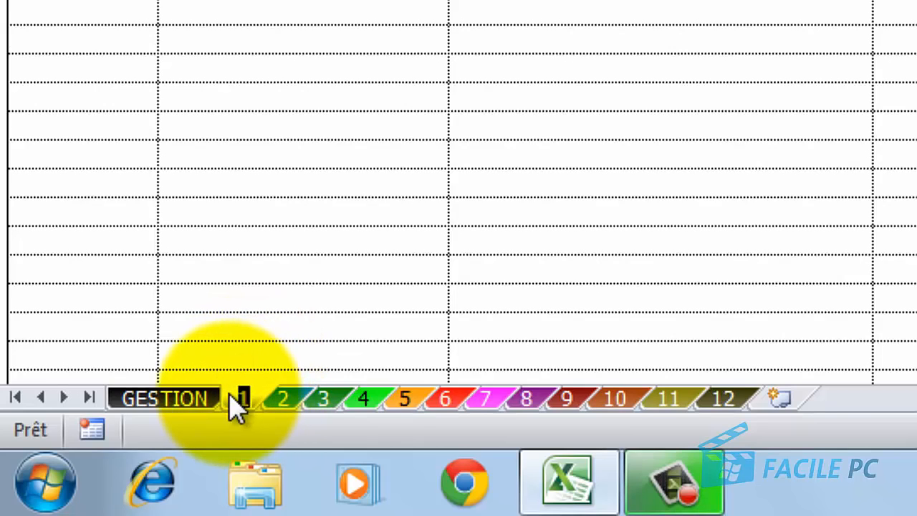
{"action": "type", "text": "Janvie"}
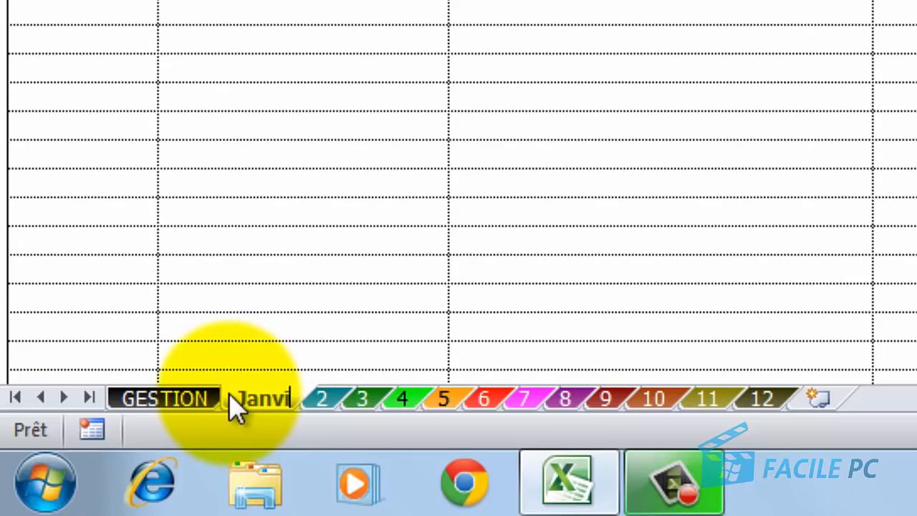
{"action": "type", "text": "r"}
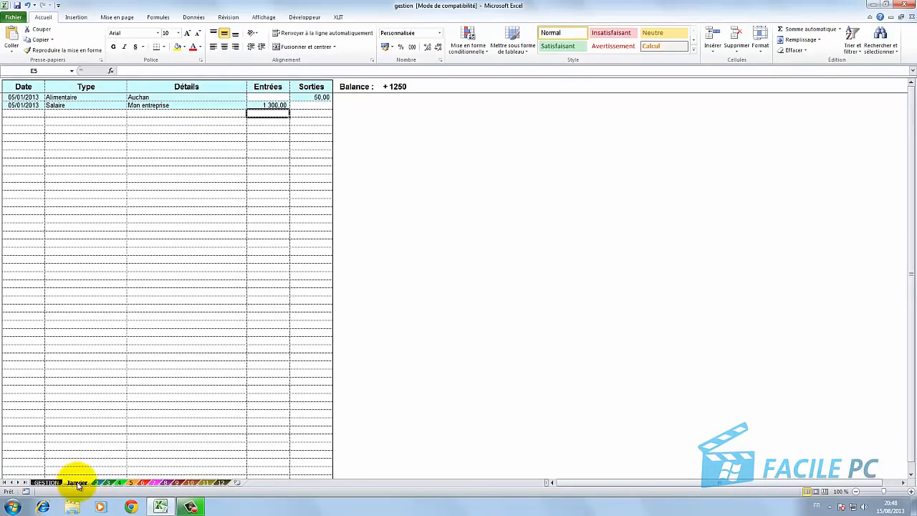
{"action": "left_click", "coordinate": [45, 483]}
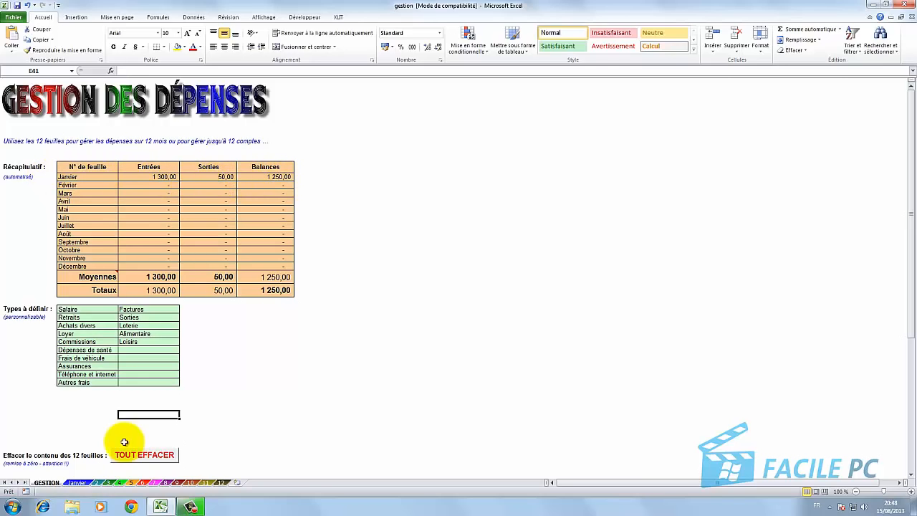
Step: On sheet 2, enter the date 05/02/2013 in the first row and choose Loisirs as its type
{"action": "left_click", "coordinate": [100, 484]}
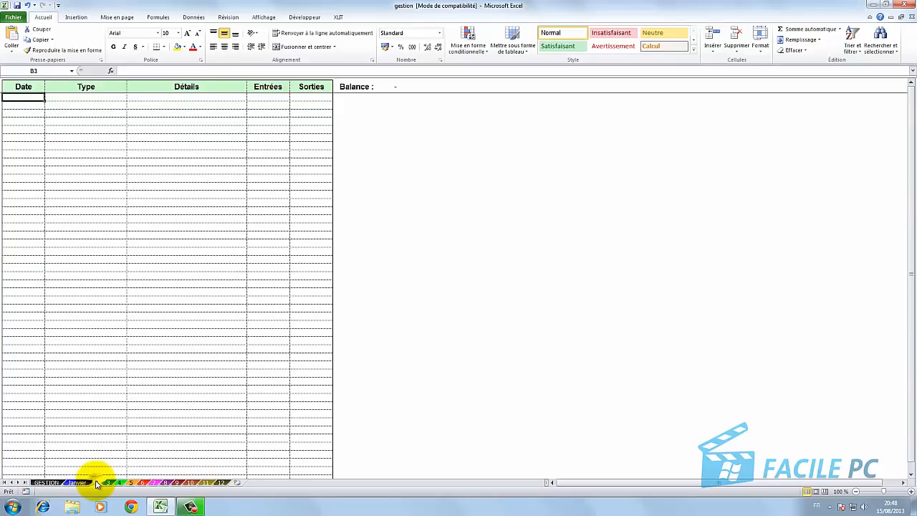
{"action": "double_click", "coordinate": [34, 94]}
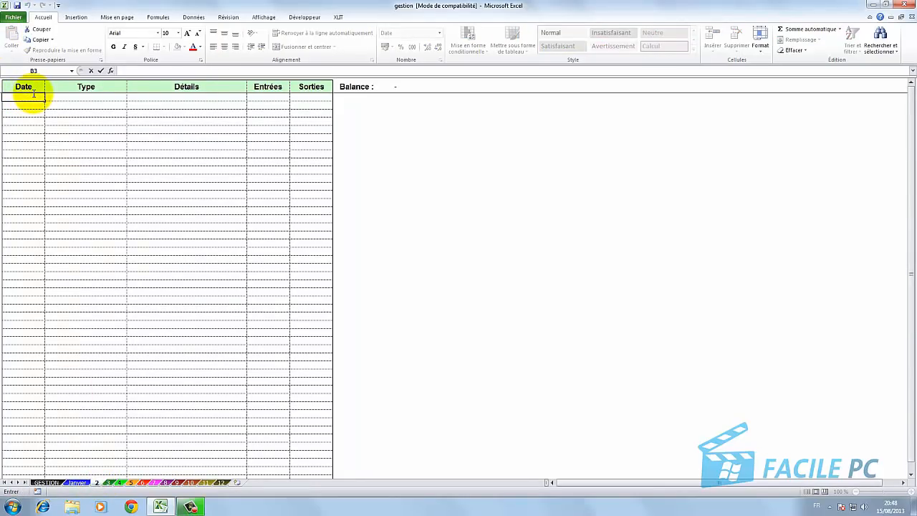
{"action": "type", "text": "05/0"}
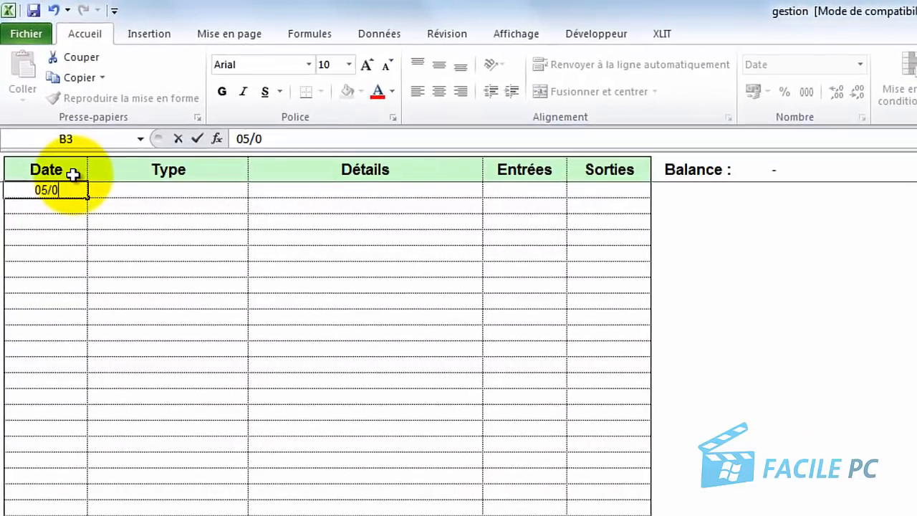
{"action": "type", "text": "2/2013"}
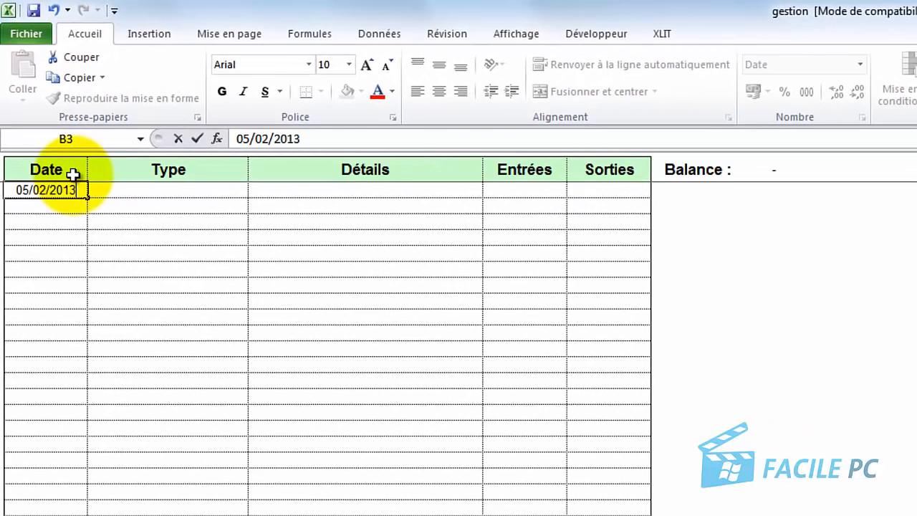
{"action": "left_click", "coordinate": [160, 191]}
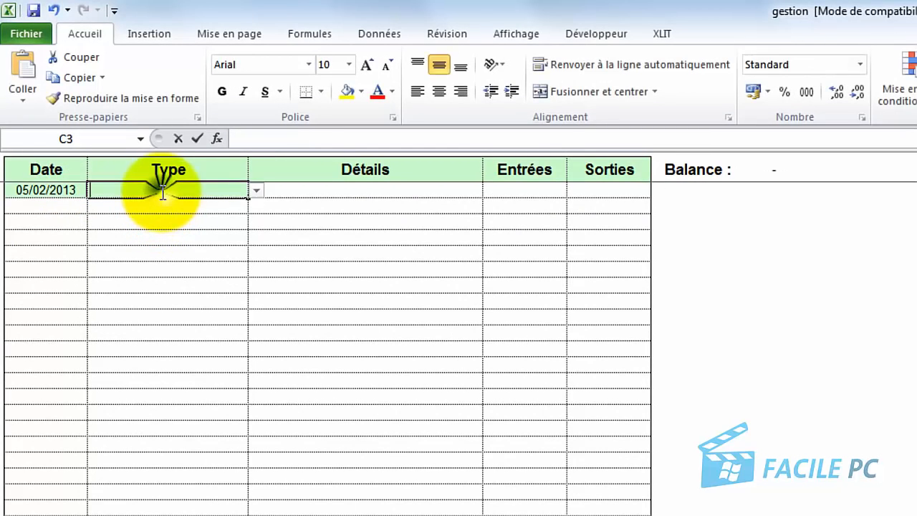
{"action": "left_click", "coordinate": [257, 190]}
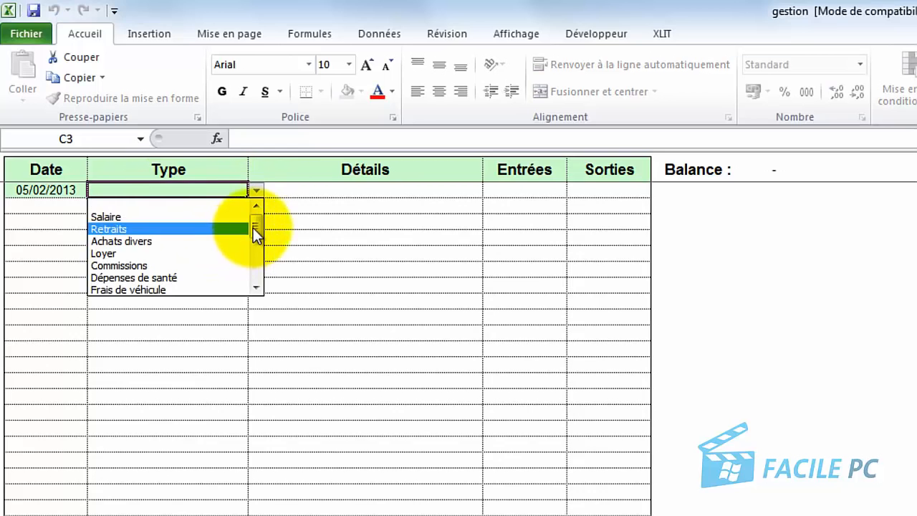
{"action": "left_click_drag", "start_coordinate": [255, 229], "coordinate": [257, 262]}
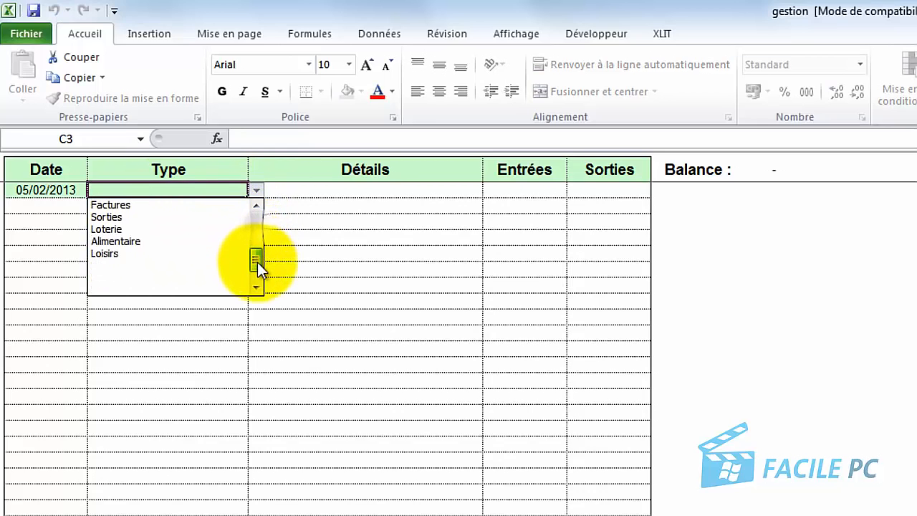
{"action": "left_click", "coordinate": [192, 250]}
Step: Complete the Loisirs row with Cinéma as the details and 15 under Sorties
{"action": "double_click", "coordinate": [298, 187]}
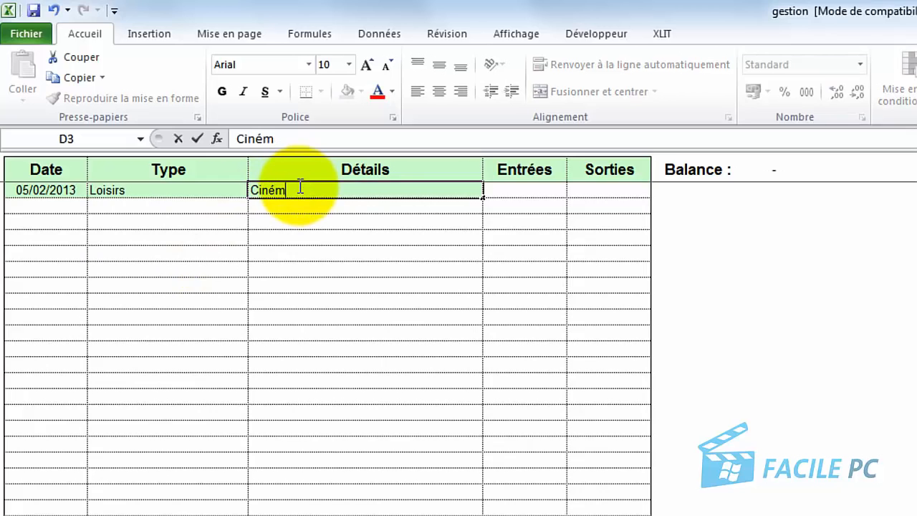
{"action": "left_click", "coordinate": [606, 190]}
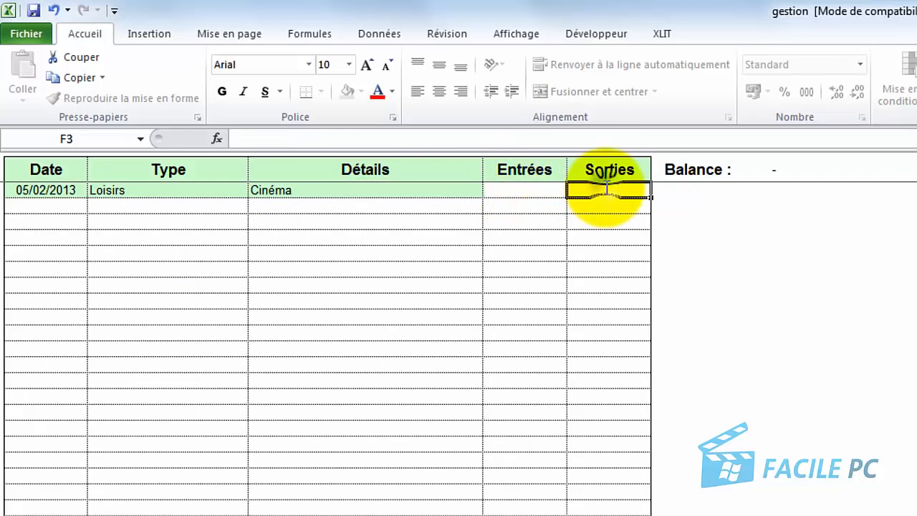
{"action": "type", "text": "15"}
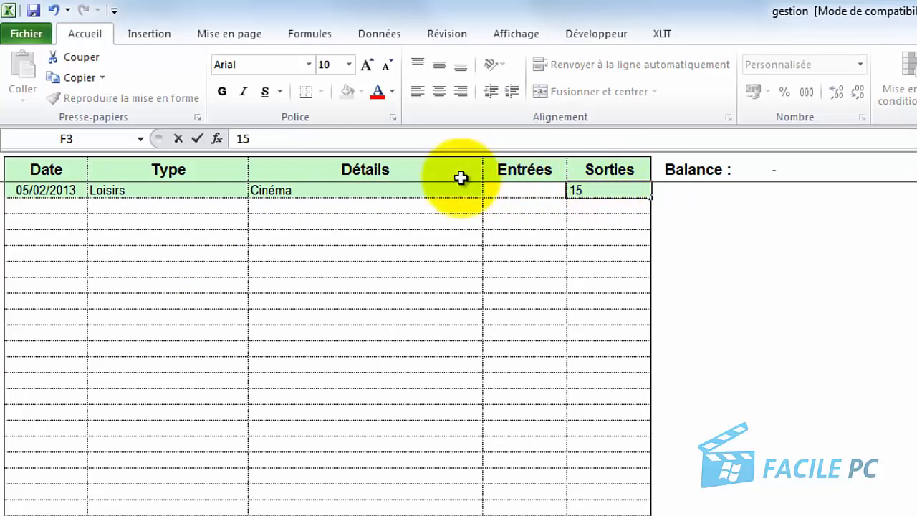
Step: Start a second entry row on sheet 2 dated 05/02/2013 and choose Salaire as its type
{"action": "left_click", "coordinate": [21, 206]}
{"action": "type", "text": "05"}
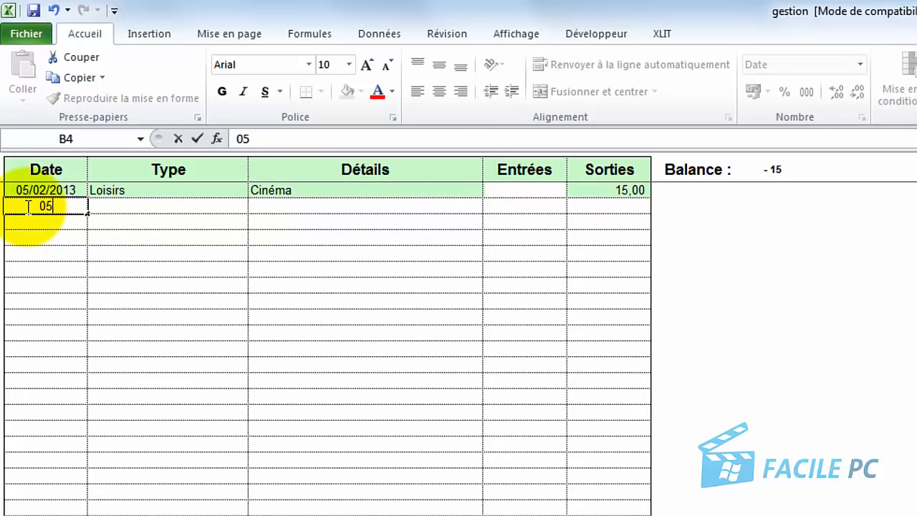
{"action": "type", "text": "/02/2013"}
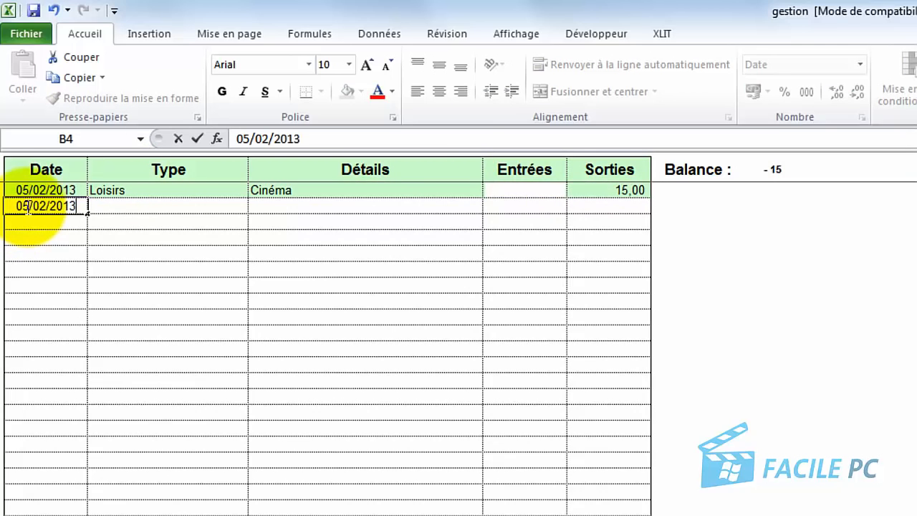
{"action": "key", "text": "Tab"}
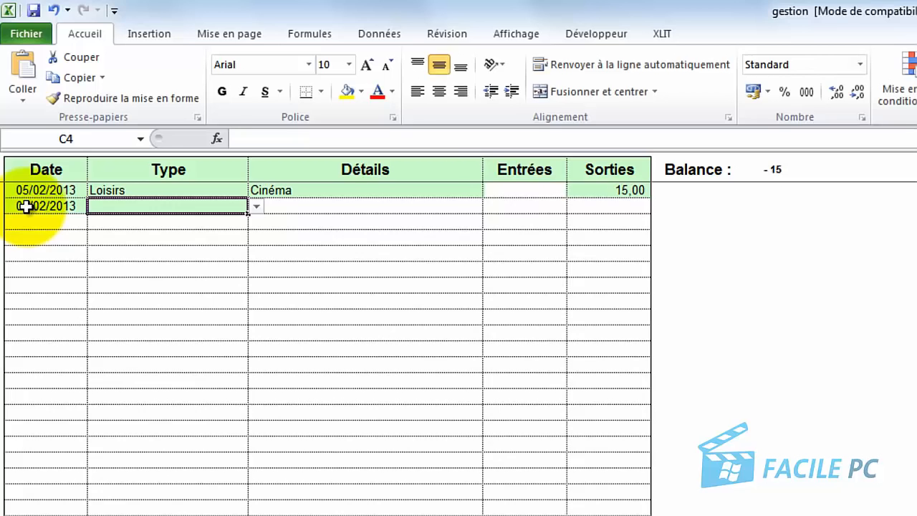
{"action": "left_click", "coordinate": [256, 215]}
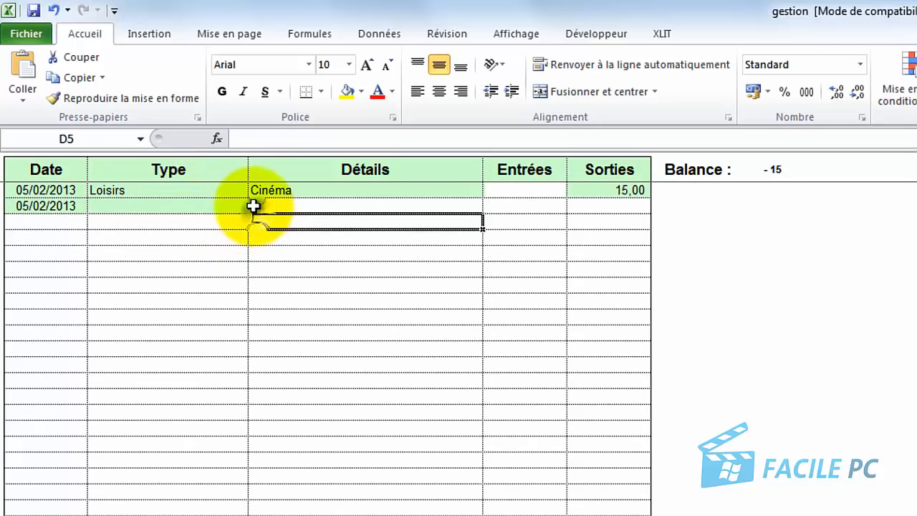
{"action": "left_click", "coordinate": [245, 206]}
{"action": "left_click", "coordinate": [256, 206]}
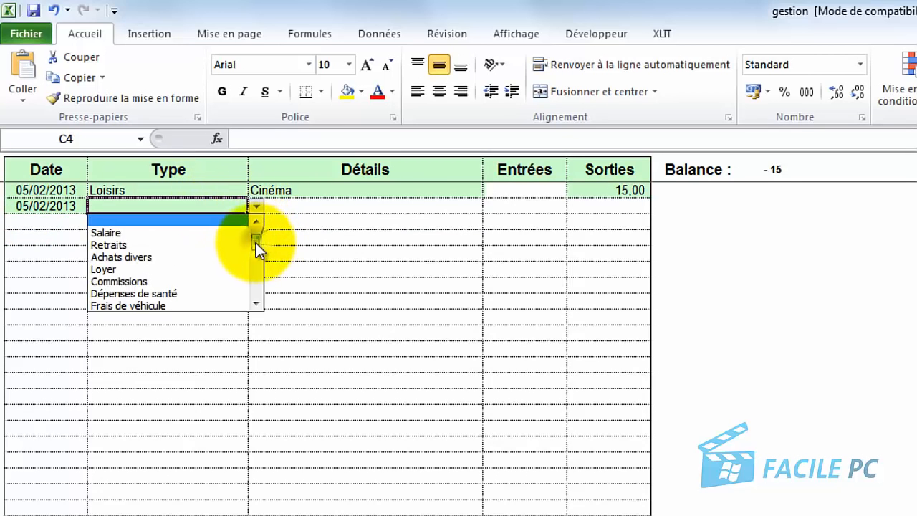
{"action": "mouse_move", "coordinate": [256, 243]}
{"action": "left_mouse_down"}
{"action": "mouse_move", "coordinate": [257, 272]}
{"action": "mouse_move", "coordinate": [258, 238]}
{"action": "left_mouse_up"}
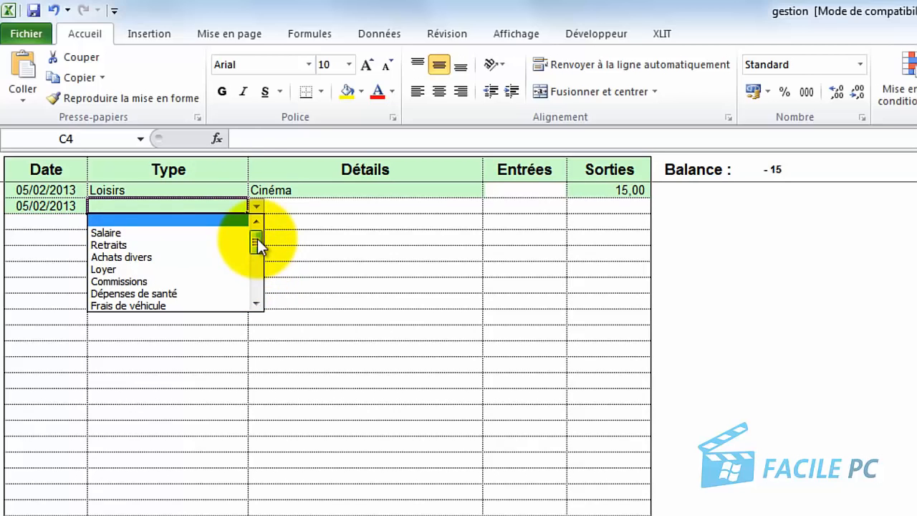
{"action": "left_click", "coordinate": [204, 234]}
Step: Complete sheet 2's Salaire row with Mon entreprise as the details and 1300 under Entrées
{"action": "left_click", "coordinate": [287, 207]}
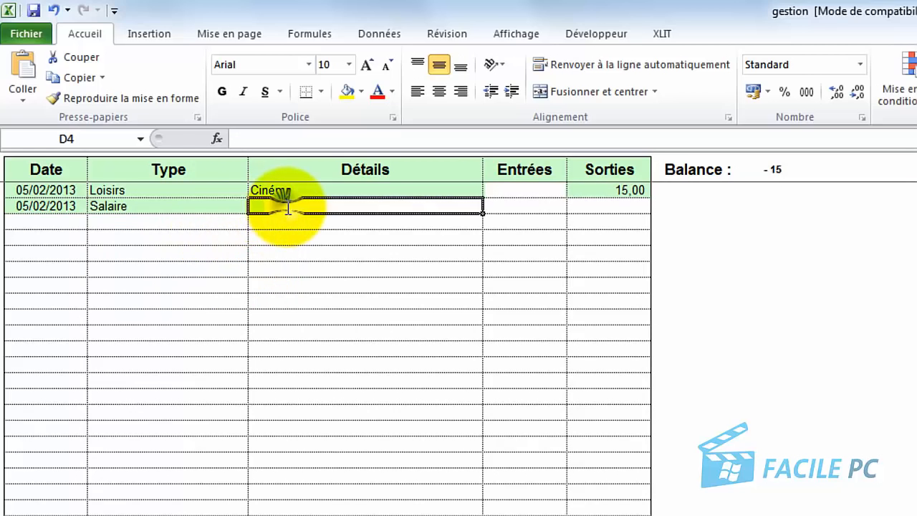
{"action": "double_click", "coordinate": [287, 207]}
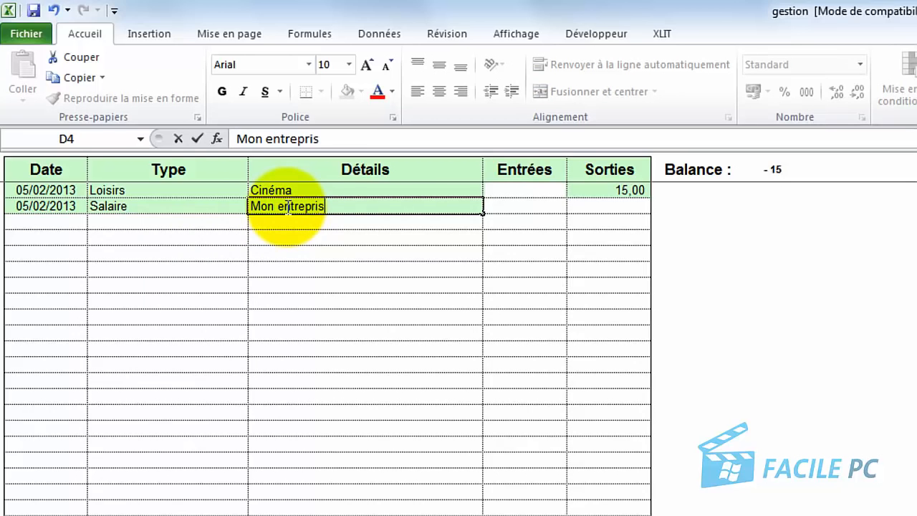
{"action": "left_click", "coordinate": [511, 205]}
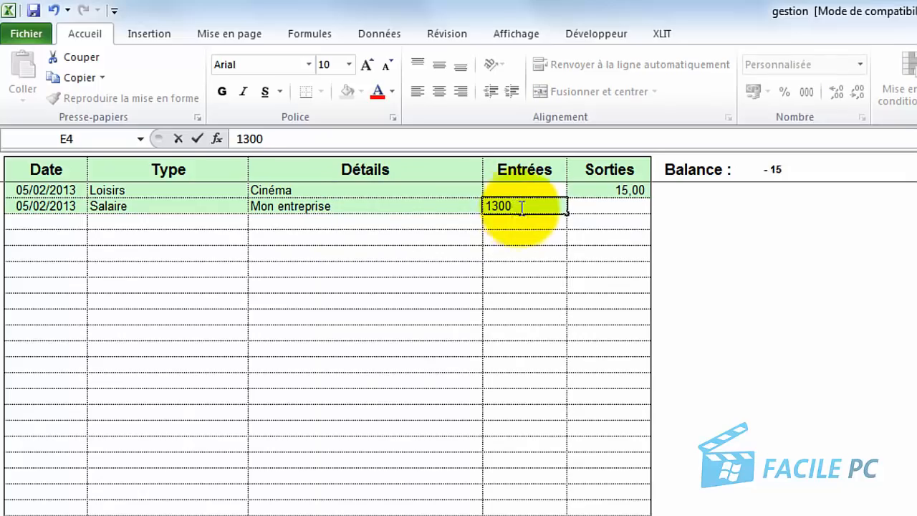
{"action": "left_click", "coordinate": [514, 222]}
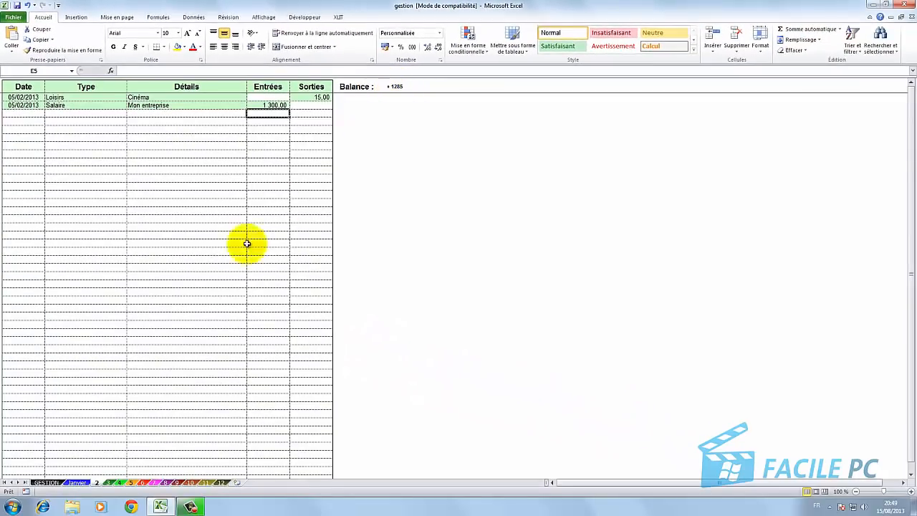
Step: Rename sheet 2 as Février and return to the GESTION sheet to view the summary table
{"action": "right_click", "coordinate": [97, 484]}
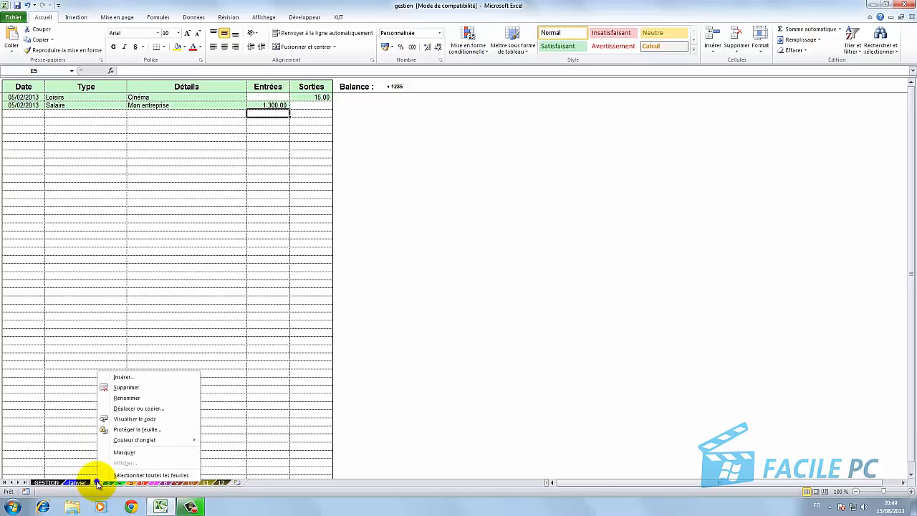
{"action": "left_click", "coordinate": [123, 398]}
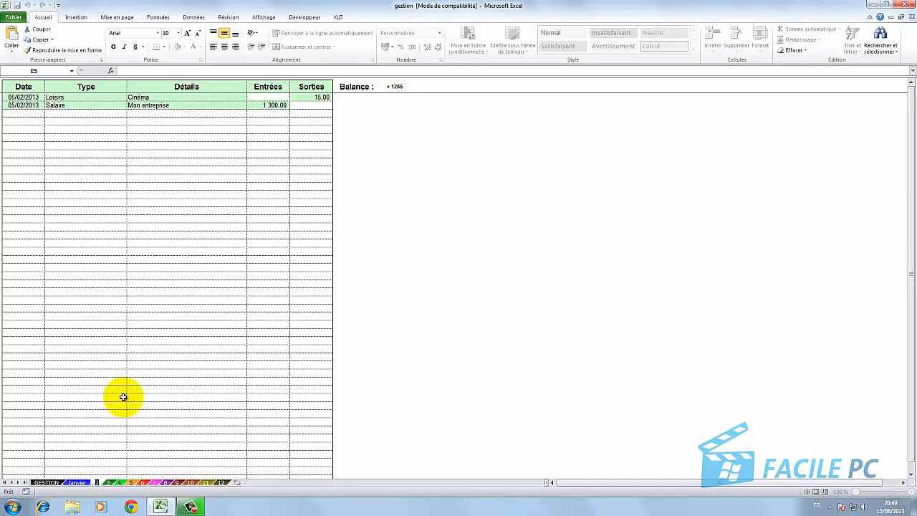
{"action": "type", "text": "Févrie"}
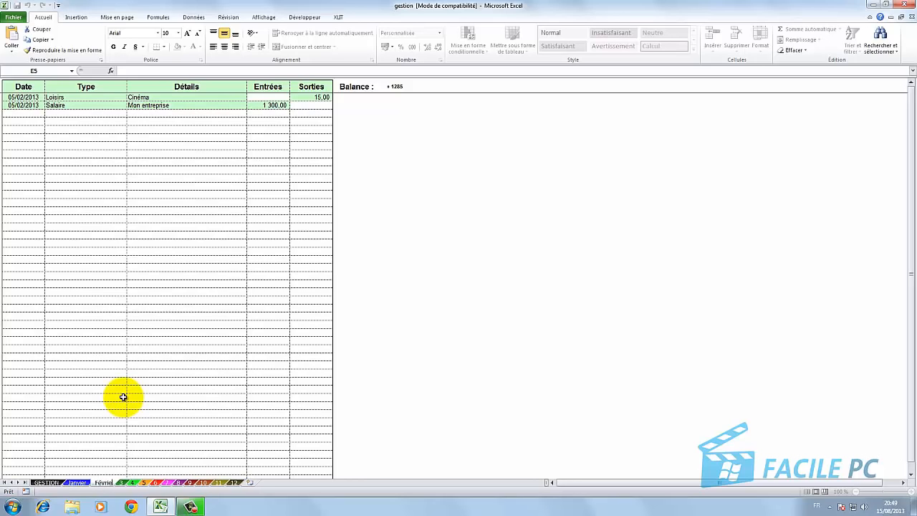
{"action": "type", "text": "r"}
{"action": "key", "text": "Return"}
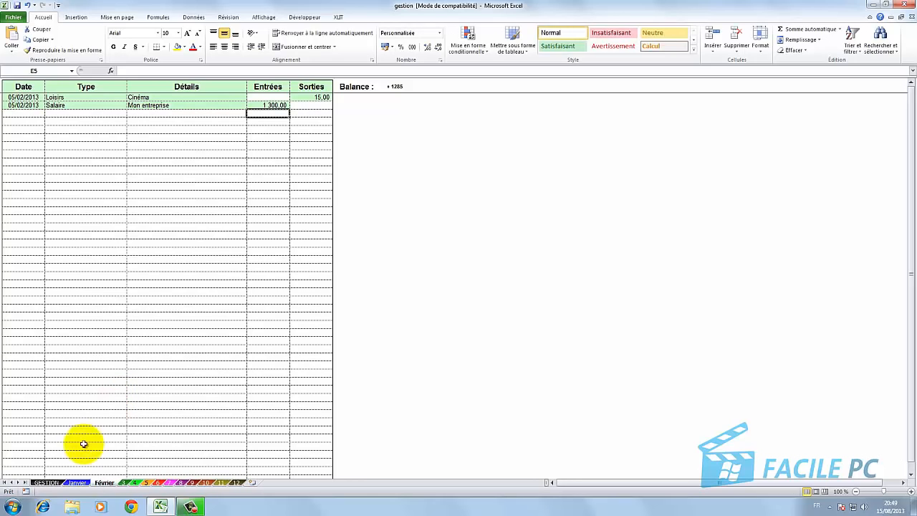
{"action": "left_click", "coordinate": [46, 483]}
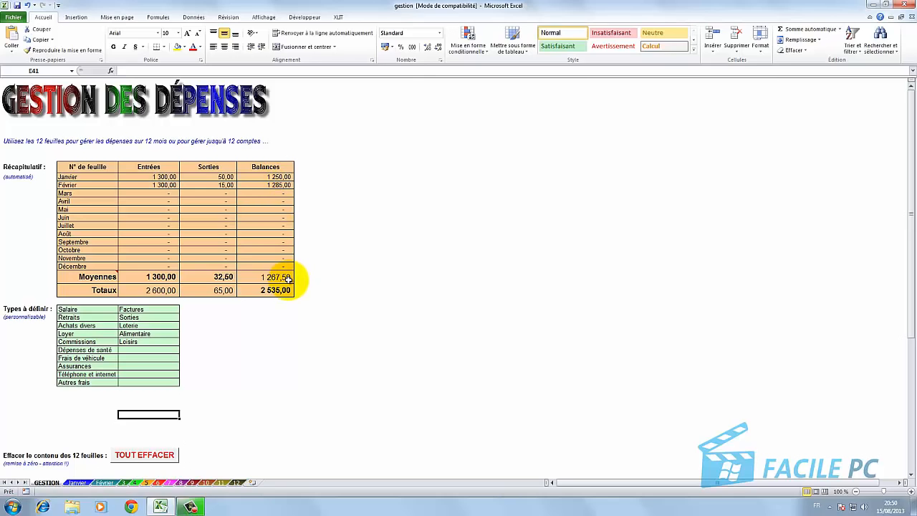
Step: Start the first entry row on sheet 3 dated 03/03/2013 and choose Salaire as its type
{"action": "left_click", "coordinate": [123, 484]}
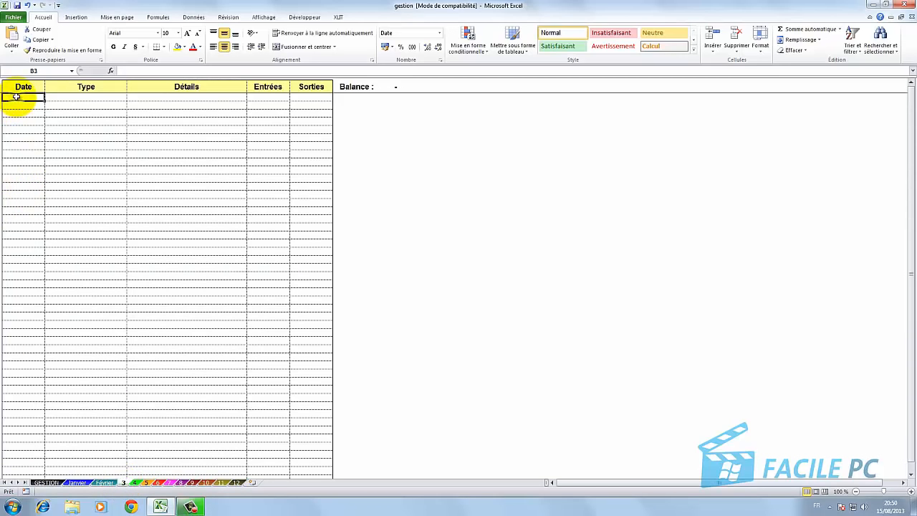
{"action": "double_click", "coordinate": [16, 96]}
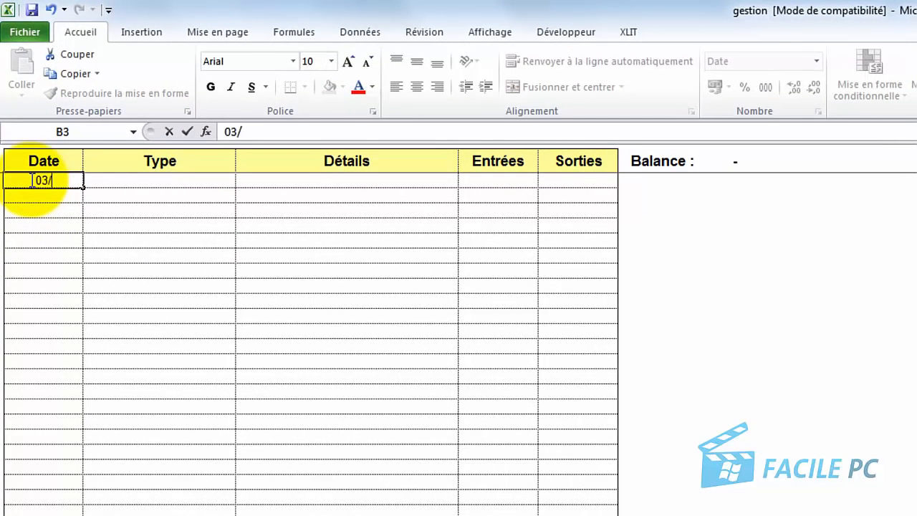
{"action": "type", "text": "03/03/2"}
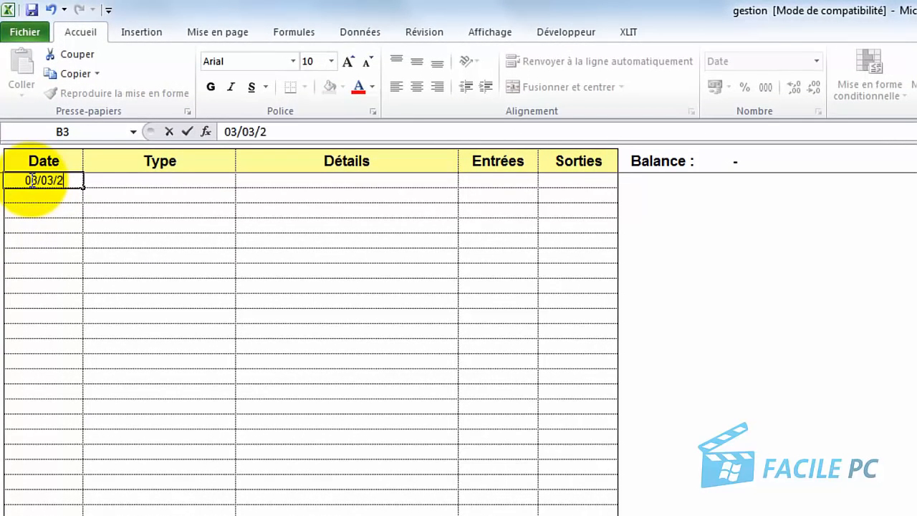
{"action": "type", "text": "013"}
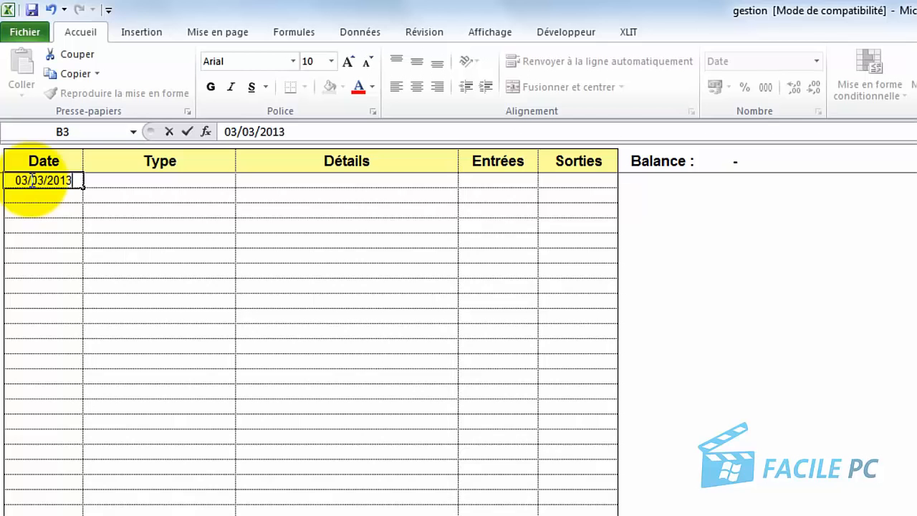
{"action": "left_click", "coordinate": [163, 180]}
{"action": "left_click", "coordinate": [244, 181]}
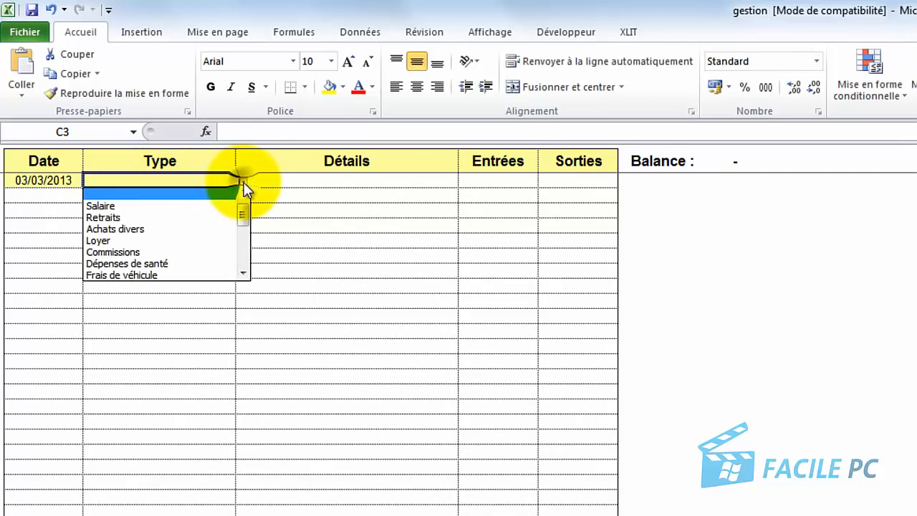
{"action": "left_click", "coordinate": [190, 203]}
Step: Complete sheet 3's Salaire row with Mon entreprise as the details and 1300 under Entrées
{"action": "double_click", "coordinate": [322, 179]}
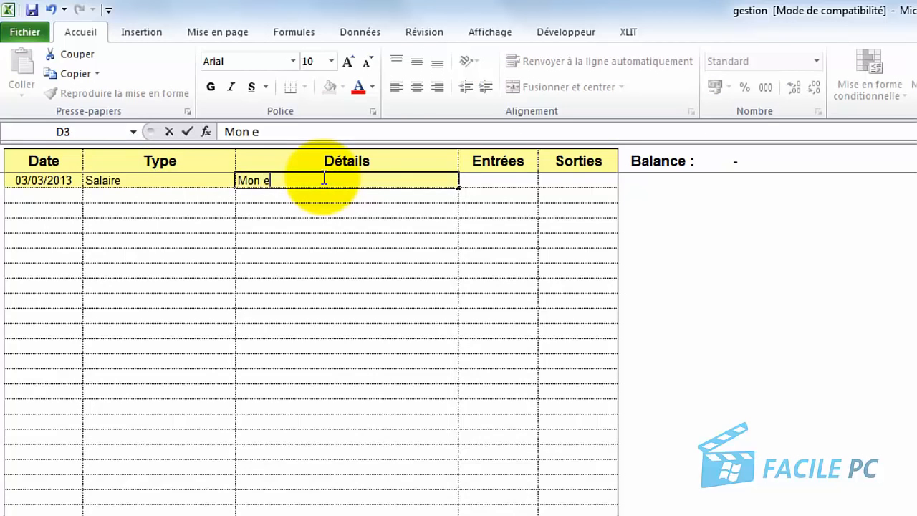
{"action": "type", "text": "Mon entrepris"}
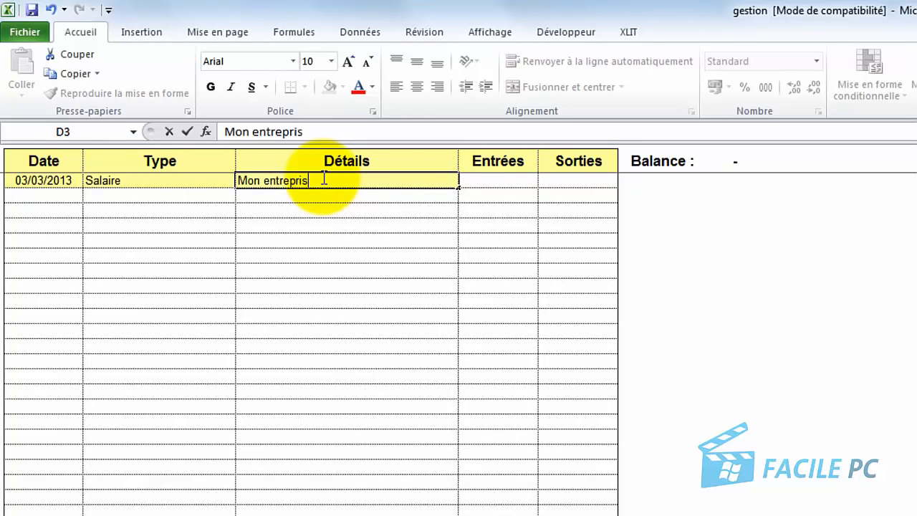
{"action": "type", "text": "e"}
{"action": "left_click", "coordinate": [486, 181]}
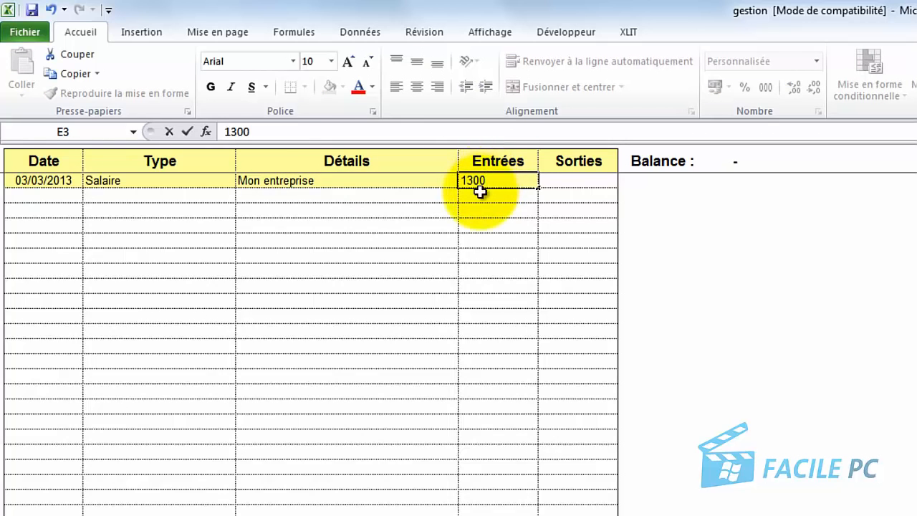
{"action": "left_click", "coordinate": [476, 195]}
Step: Start a second entry row on sheet 3 dated 05/03/2013 and choose Alimentaire as its type
{"action": "left_click", "coordinate": [29, 195]}
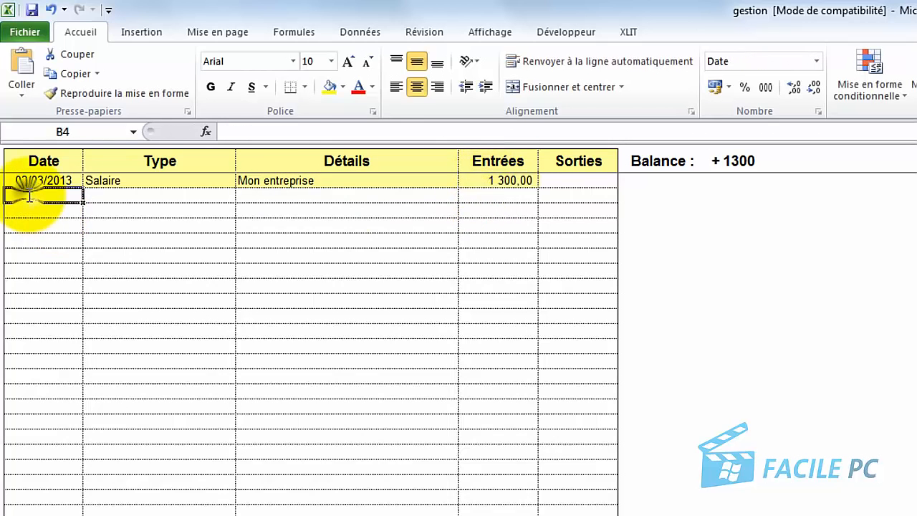
{"action": "type", "text": "05"}
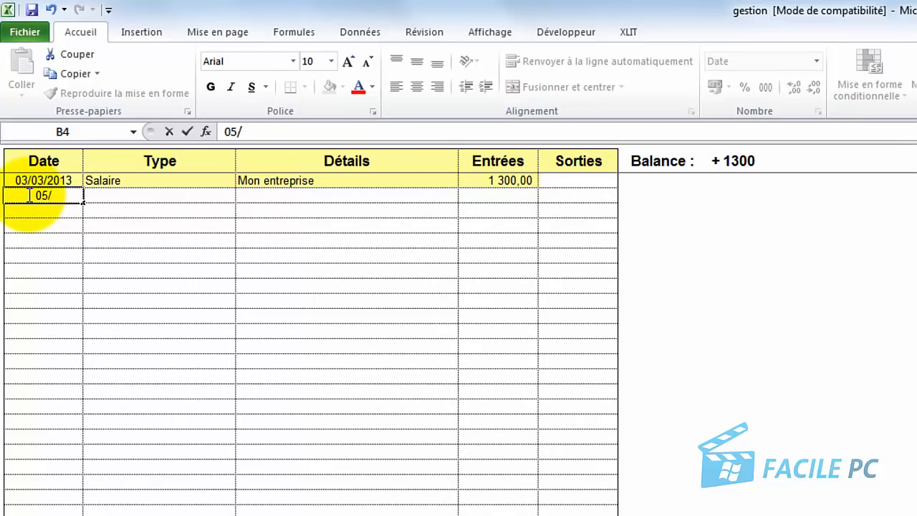
{"action": "type", "text": "/03/2013"}
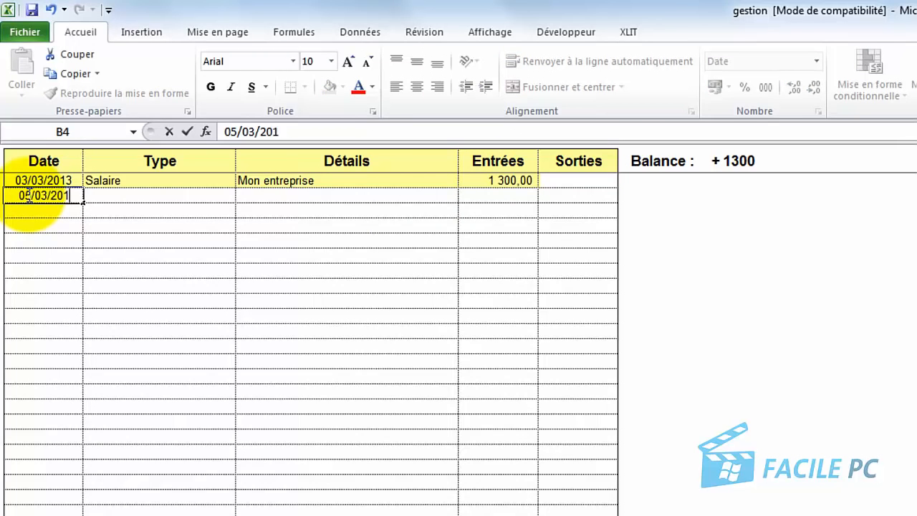
{"action": "left_click", "coordinate": [147, 199]}
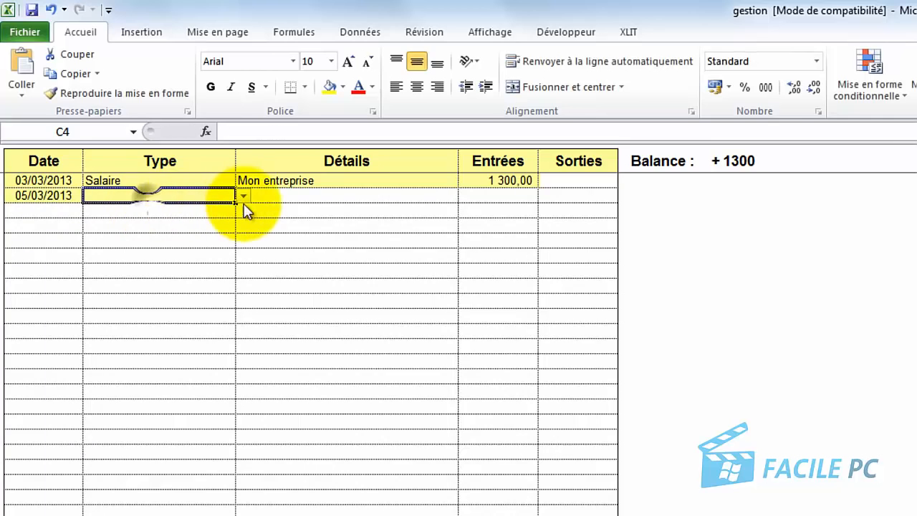
{"action": "left_click", "coordinate": [241, 194]}
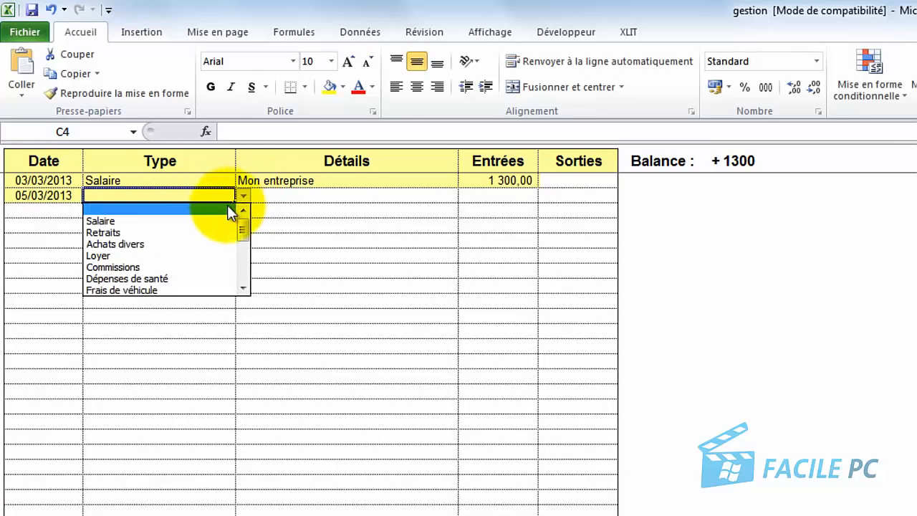
{"action": "left_click_drag", "start_coordinate": [248, 232], "coordinate": [245, 265]}
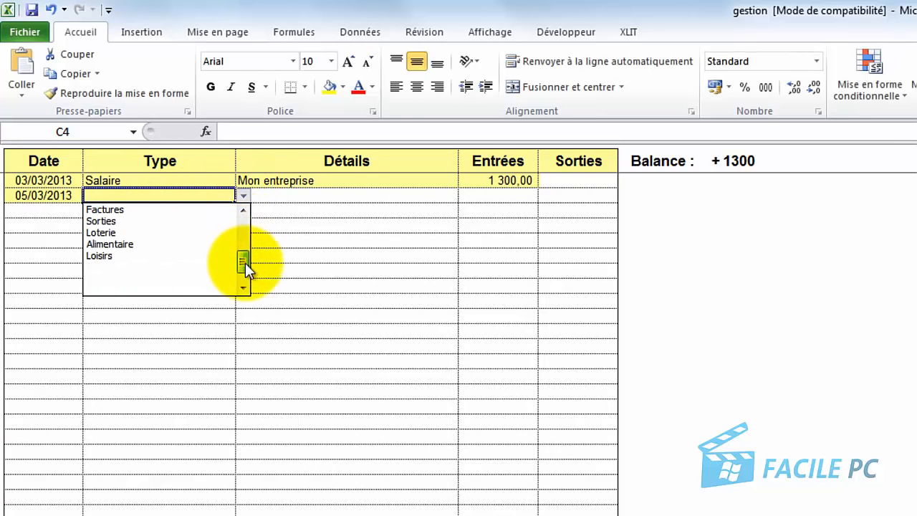
{"action": "left_click", "coordinate": [198, 243]}
Step: Complete the Alimentaire row with Carrefour as the details and 70 under Sorties
{"action": "left_click", "coordinate": [259, 195]}
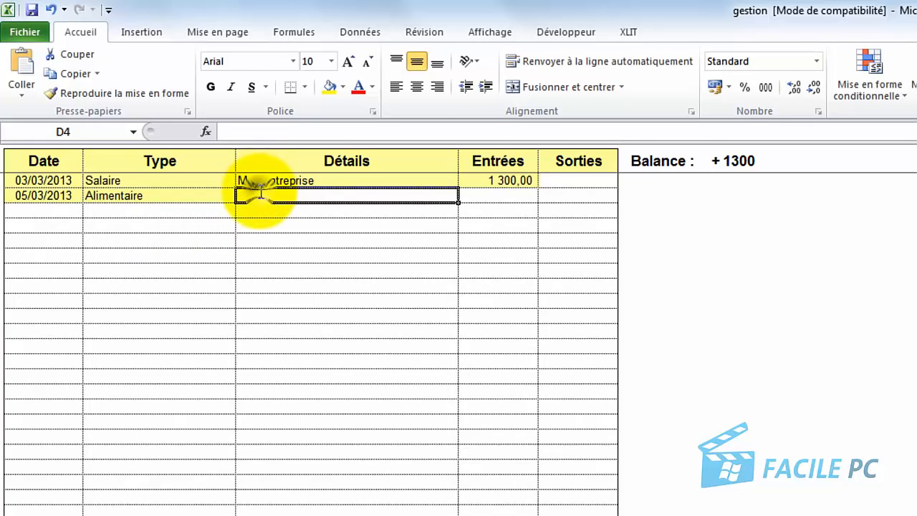
{"action": "double_click", "coordinate": [260, 194]}
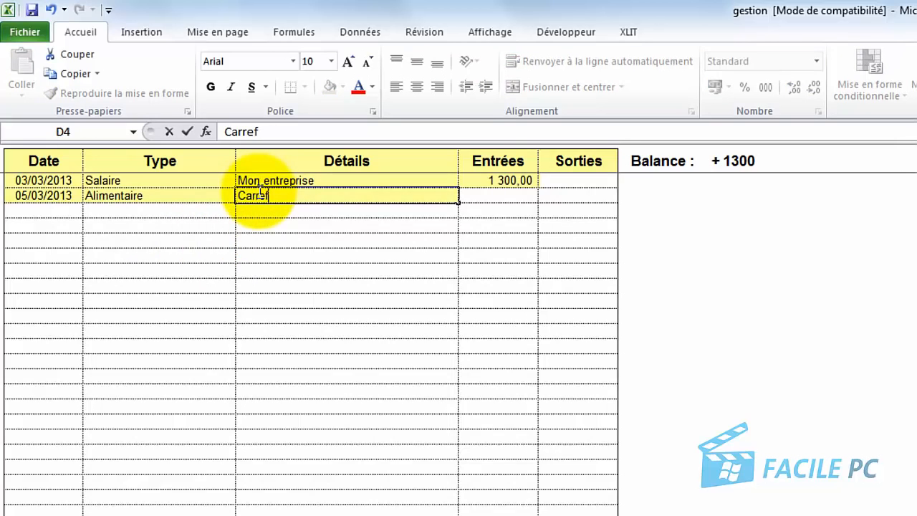
{"action": "type", "text": "Carrefour"}
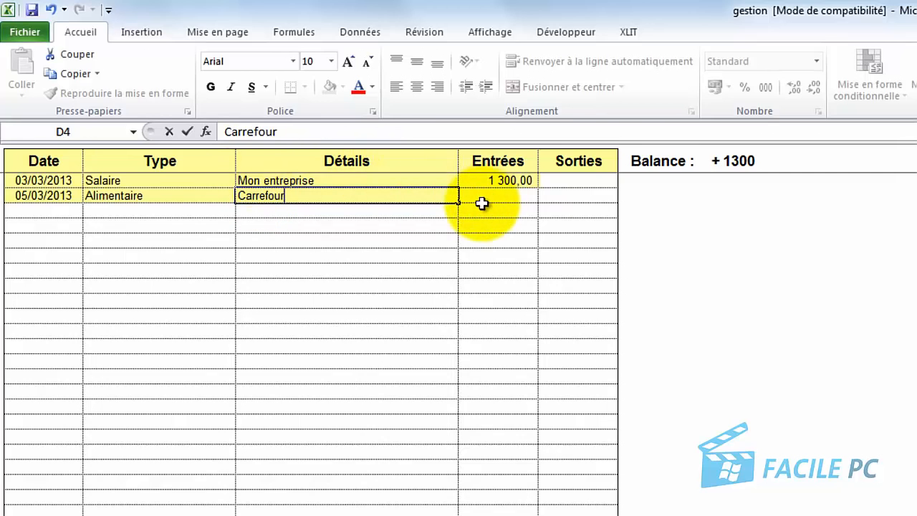
{"action": "left_click", "coordinate": [557, 199]}
{"action": "double_click", "coordinate": [557, 198]}
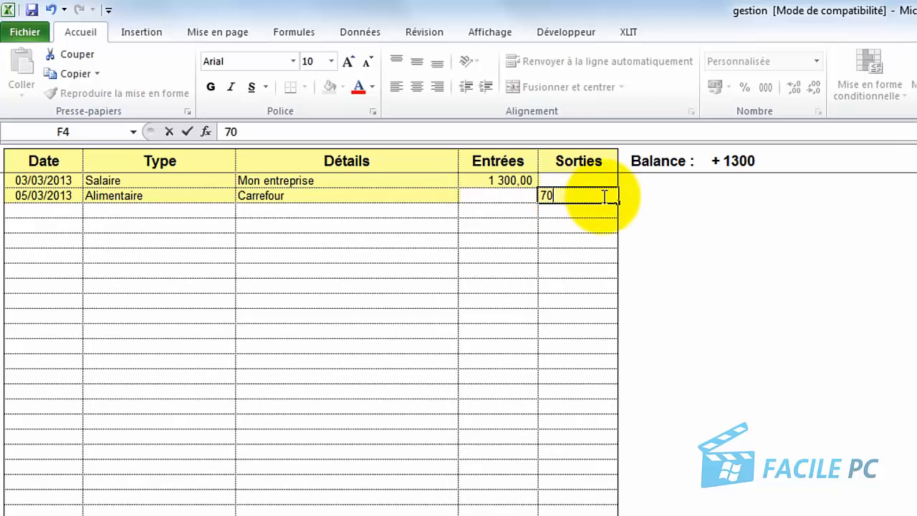
{"action": "type", "text": "70"}
{"action": "left_click", "coordinate": [691, 240]}
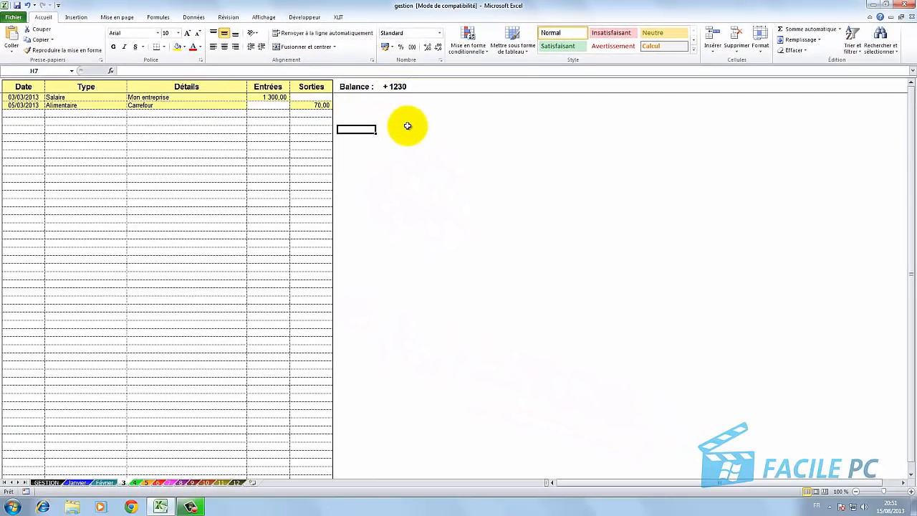
Step: Rename sheet 3 as Mars and return to the GESTION sheet to view the summary table
{"action": "right_click", "coordinate": [123, 485]}
{"action": "left_click", "coordinate": [155, 401]}
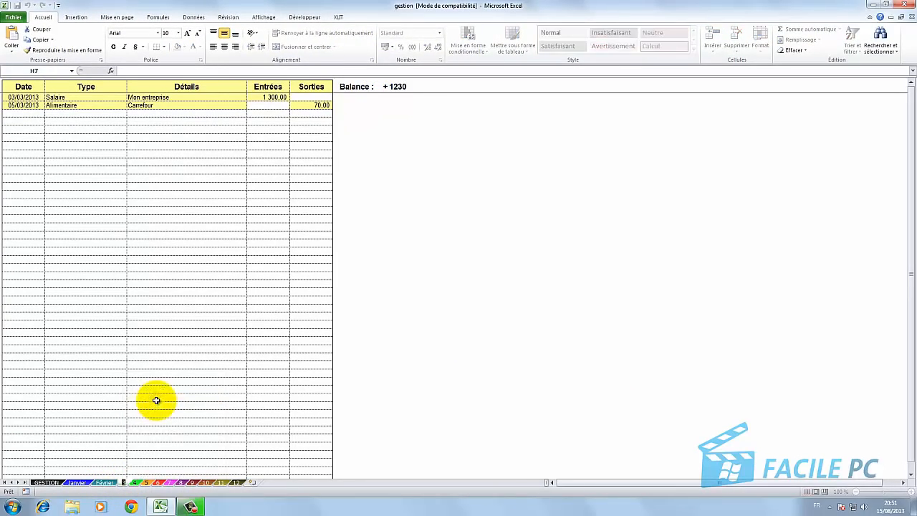
{"action": "type", "text": "Mars"}
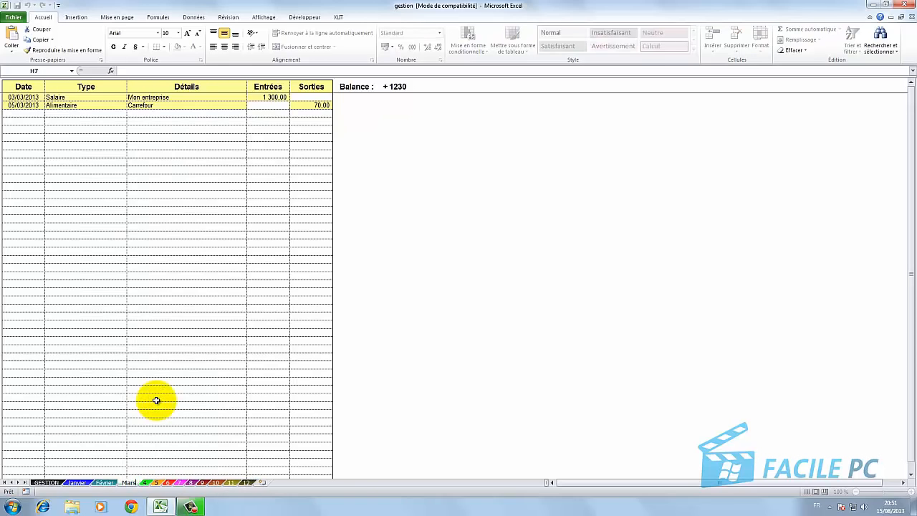
{"action": "left_click", "coordinate": [156, 400]}
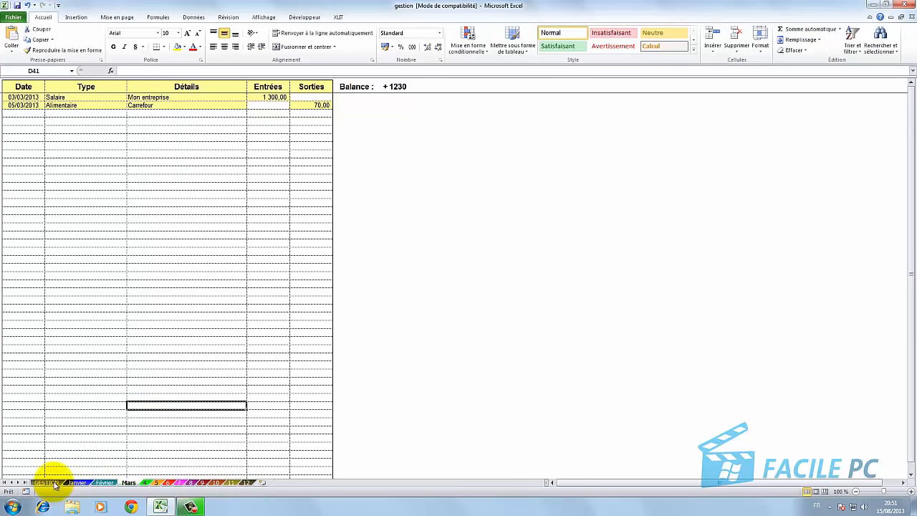
{"action": "left_click", "coordinate": [50, 484]}
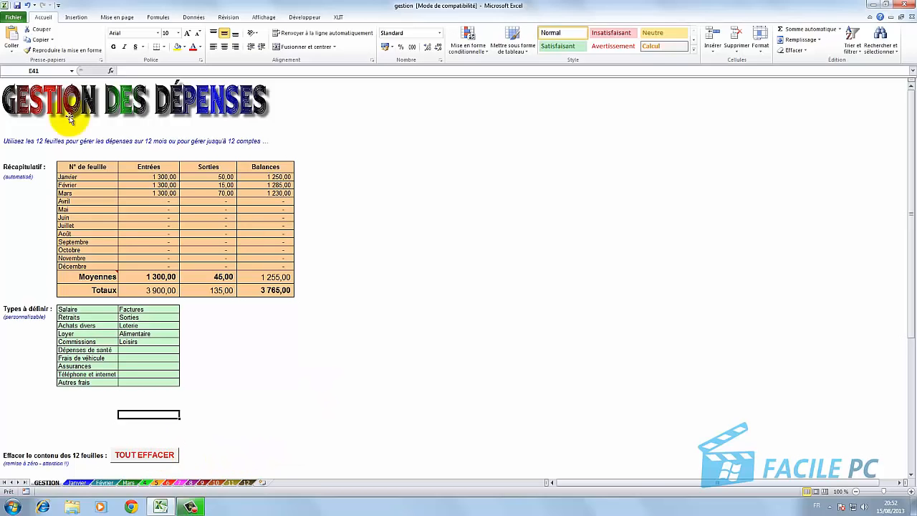
{"action": "left_click", "coordinate": [13, 17]}
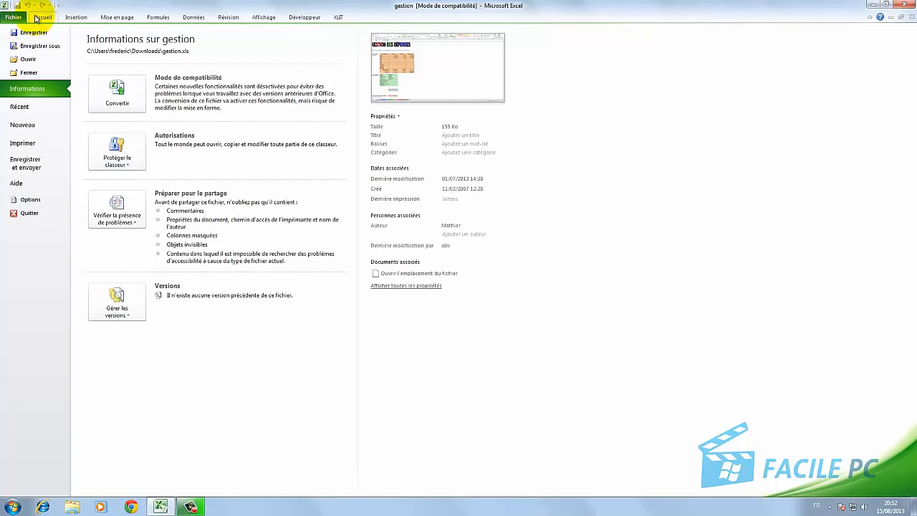
{"action": "left_click", "coordinate": [40, 18]}
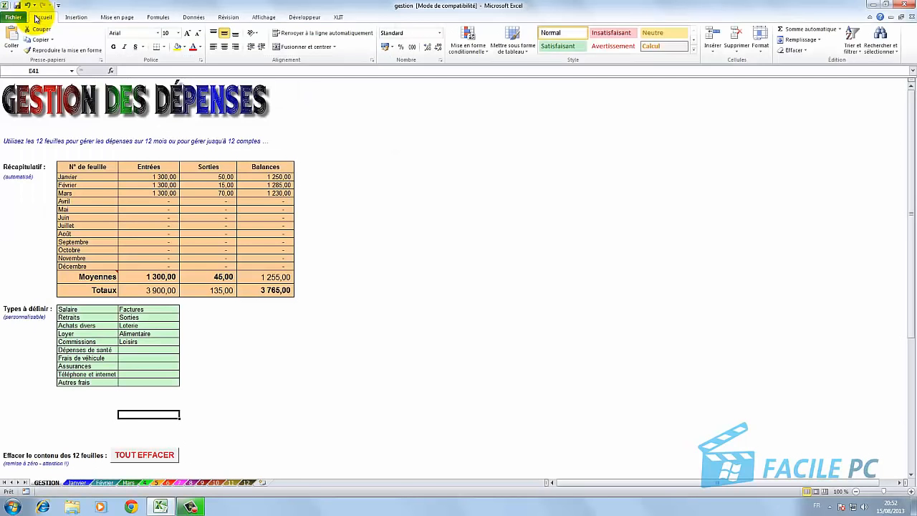